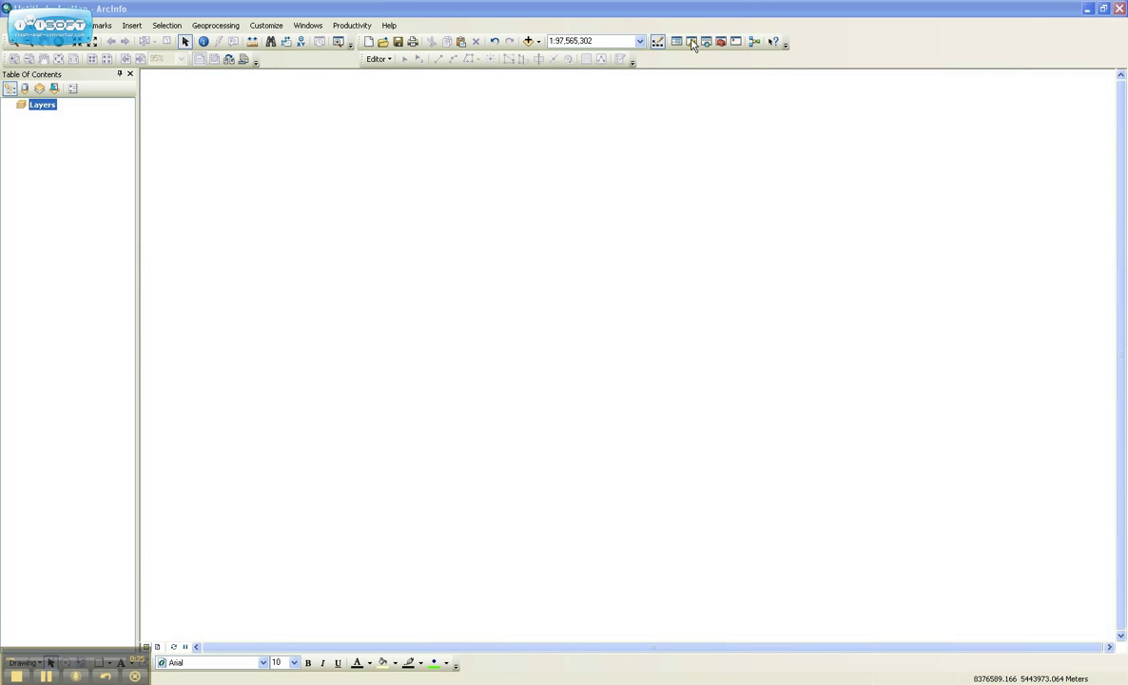
Step: Create a new file geodatabase in the connected My Documents\GIS folder using the Catalog
left_click(692, 42)
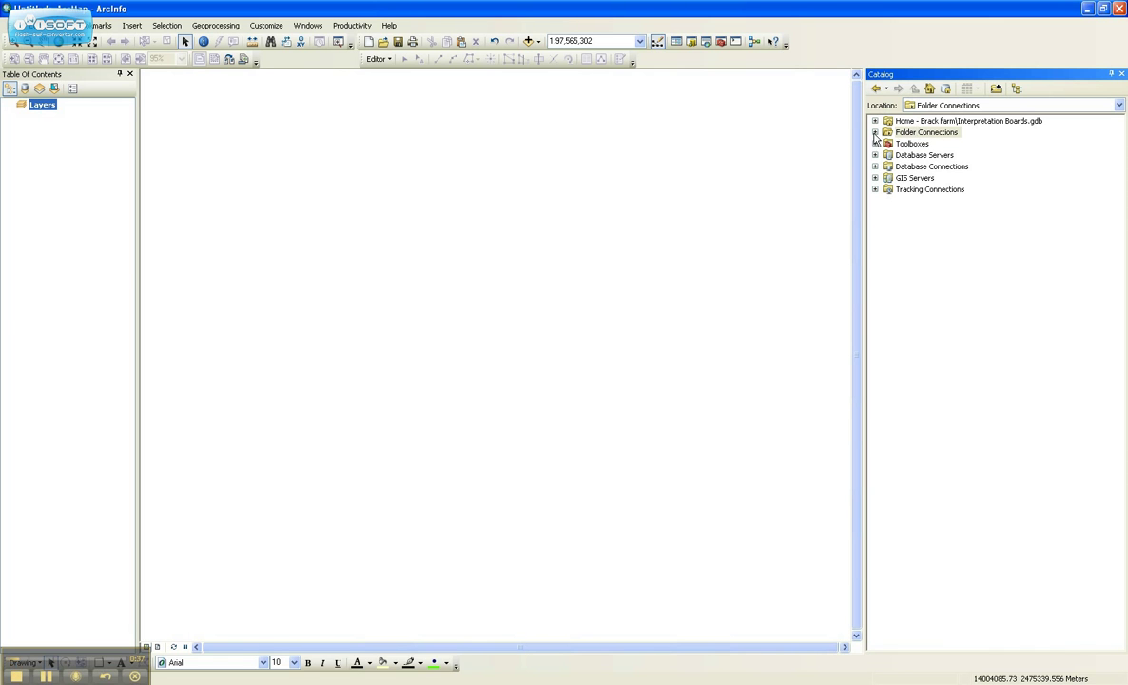
left_click(875, 132)
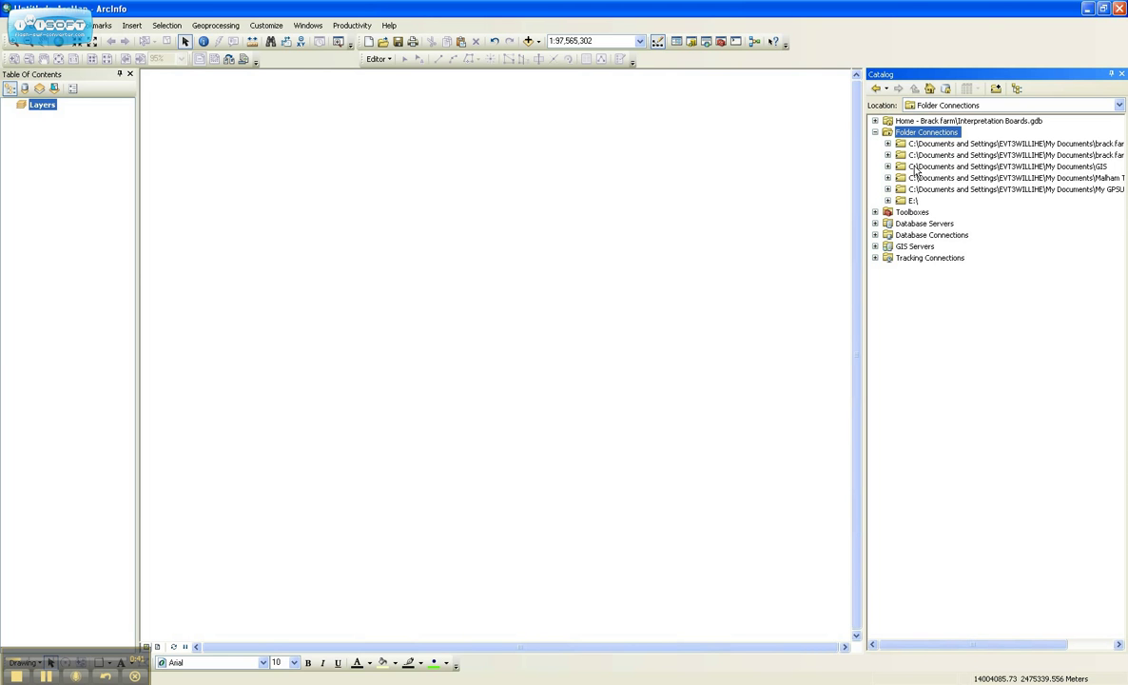
double_click(1075, 168)
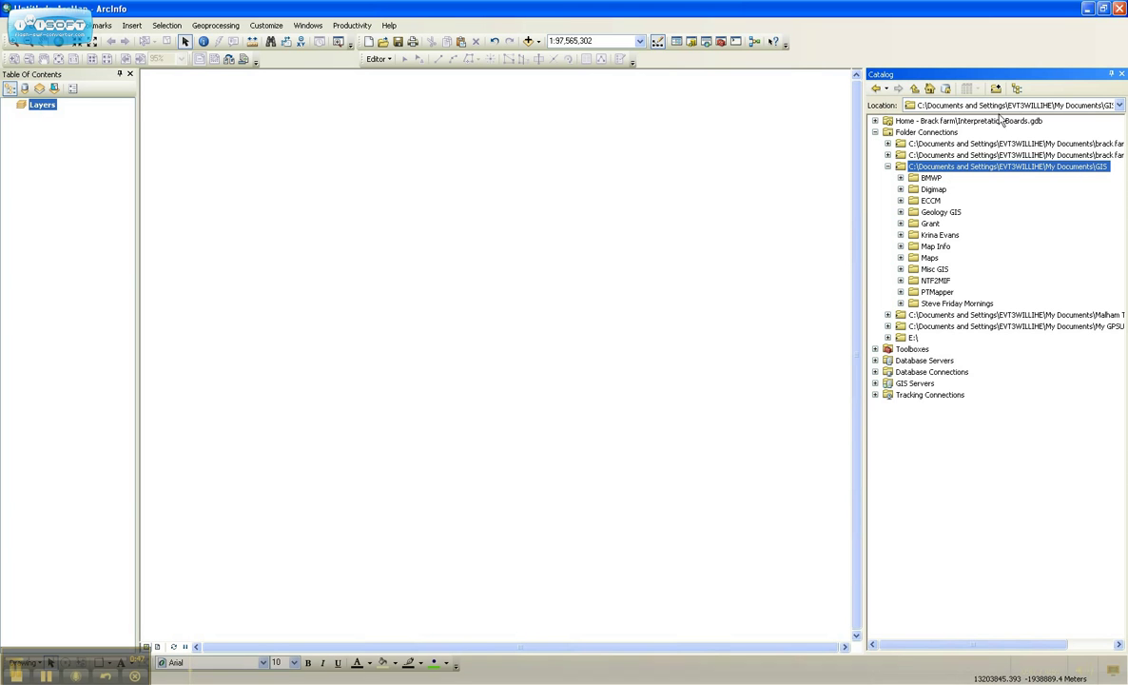
right_click(931, 170)
mouse_move(962, 254)
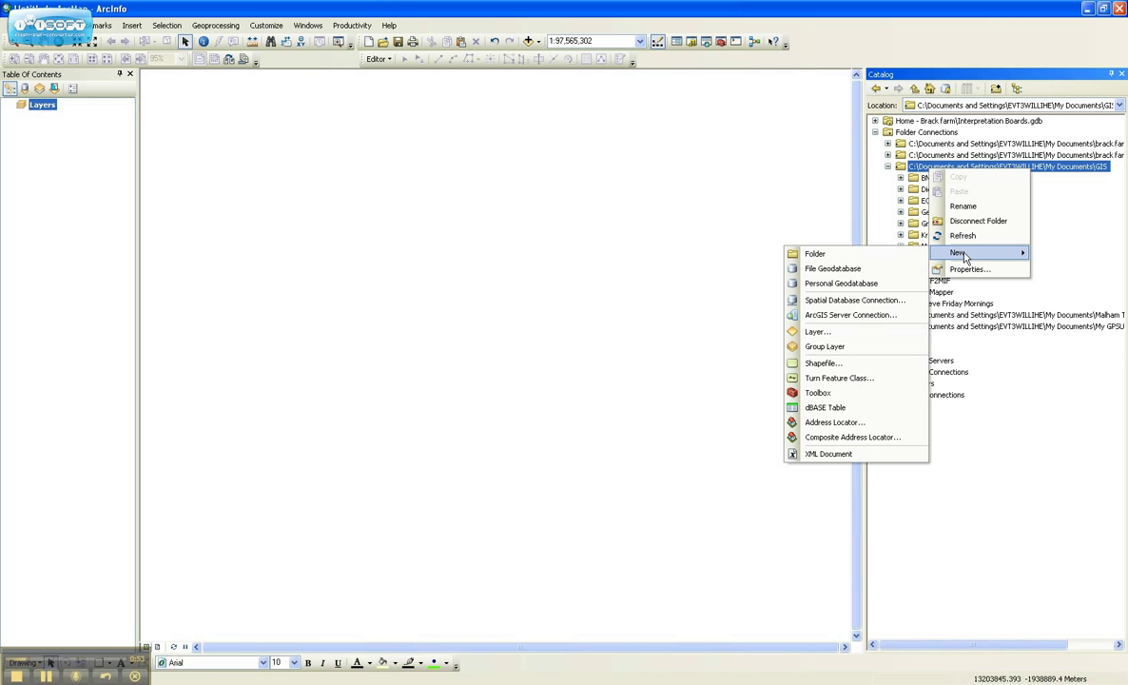
left_click(884, 275)
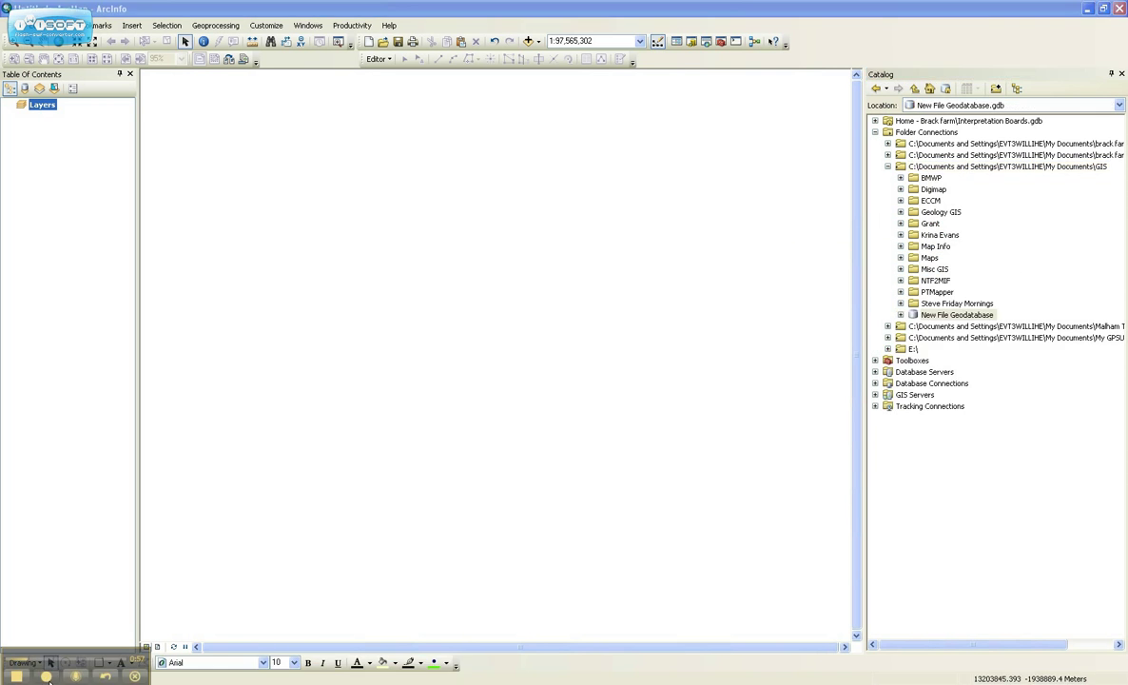
Step: Rename the new file geodatabase as Farm Demo
right_click(940, 316)
left_click(973, 368)
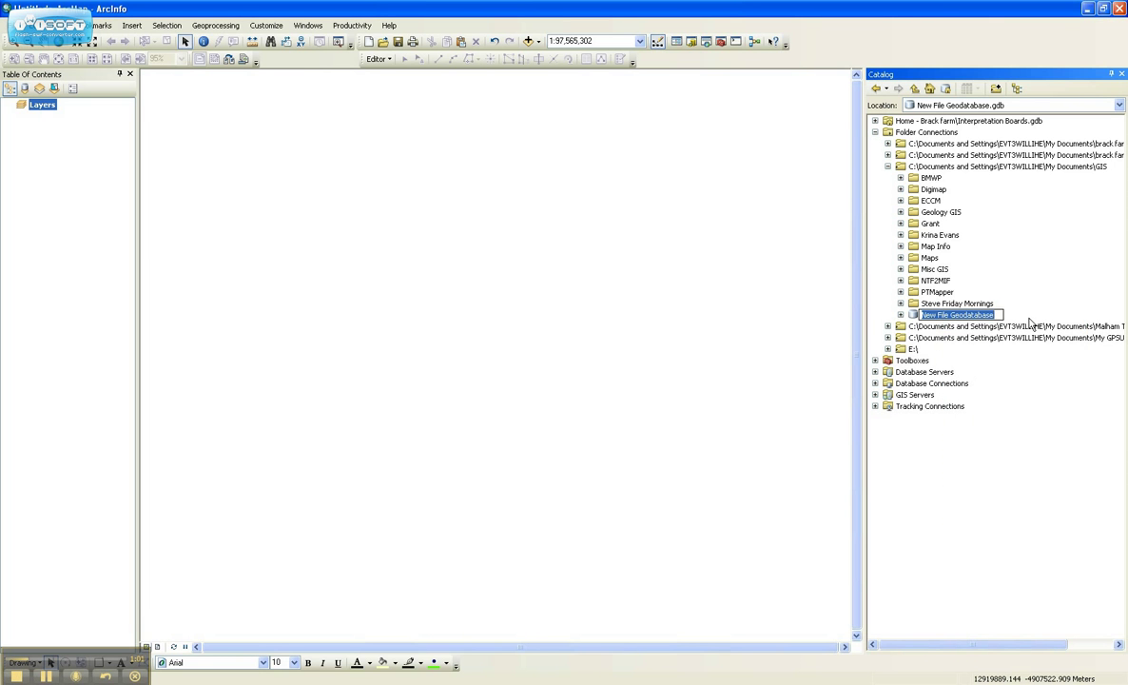
key("BackSpace")
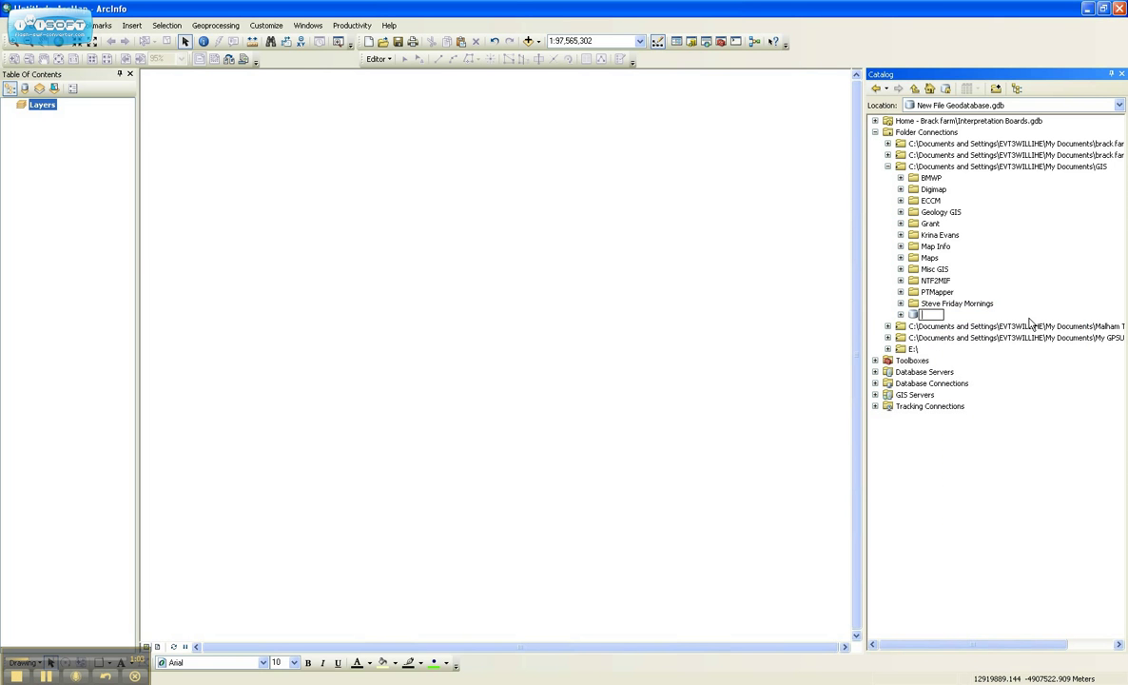
type("D")
type("arm Demo")
key("Return")
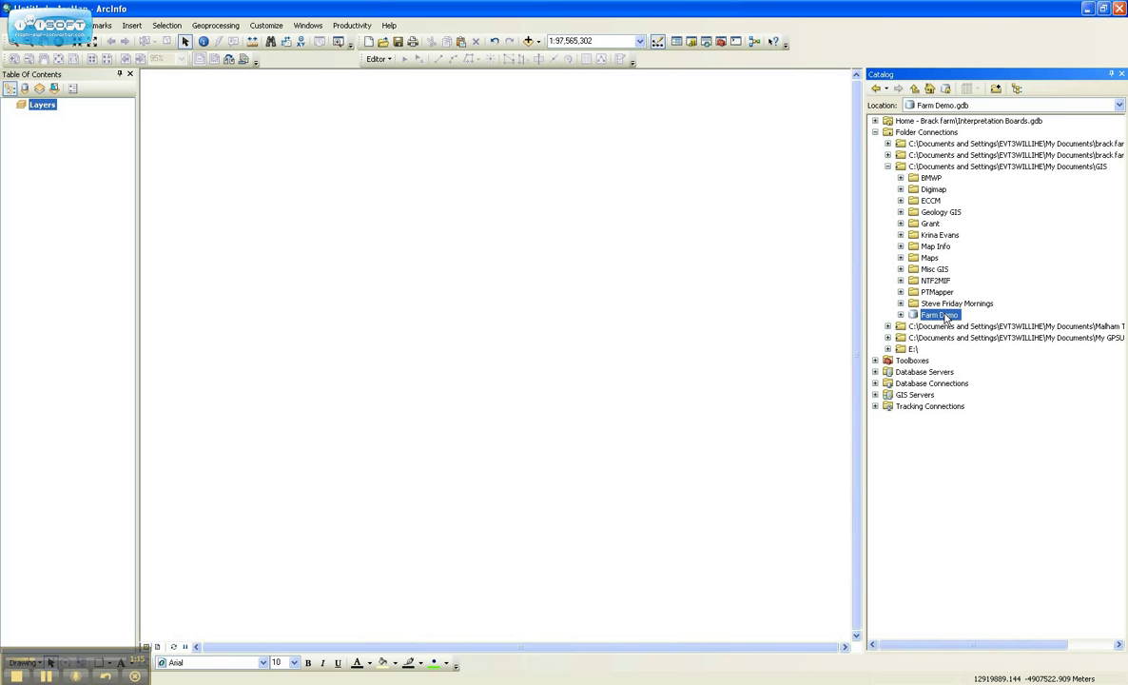
Step: Start a new feature class in Farm Demo named Demo_Fields, with alias Demo Field and type Polygon Features
right_click(943, 319)
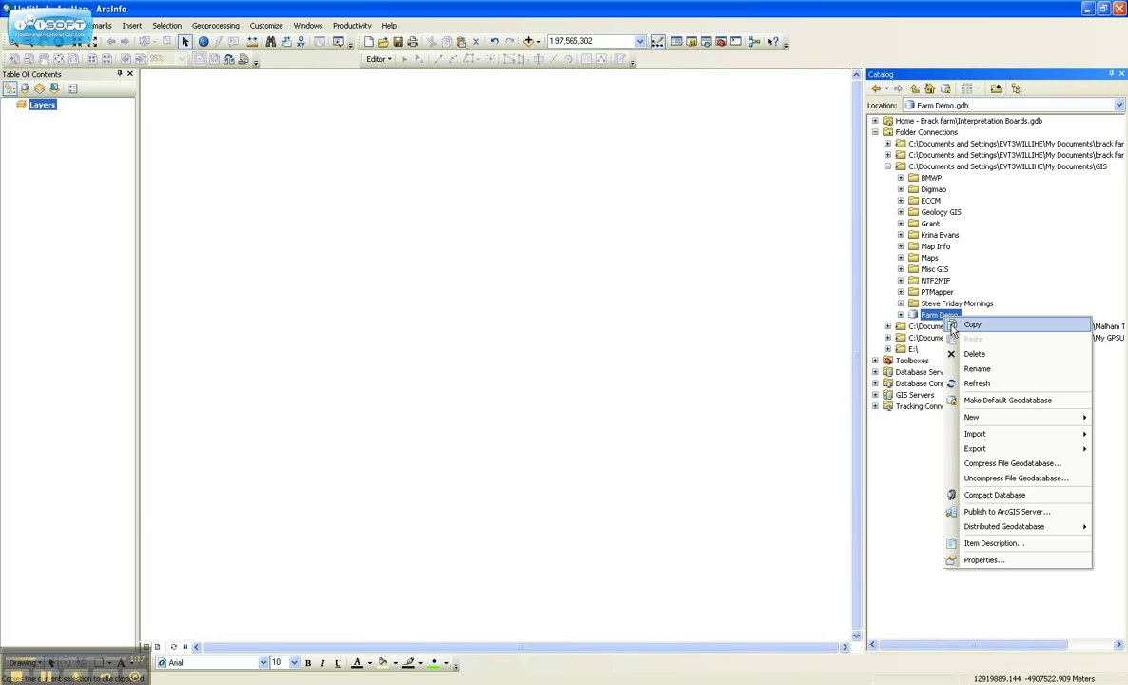
mouse_move(982, 422)
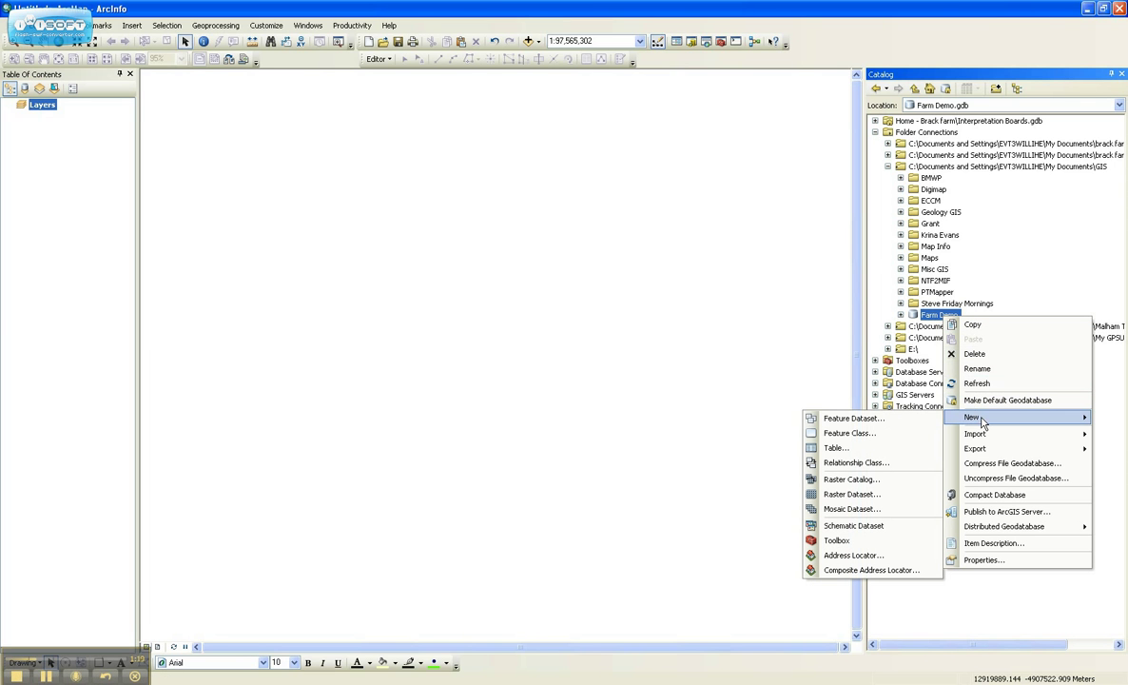
left_click(916, 435)
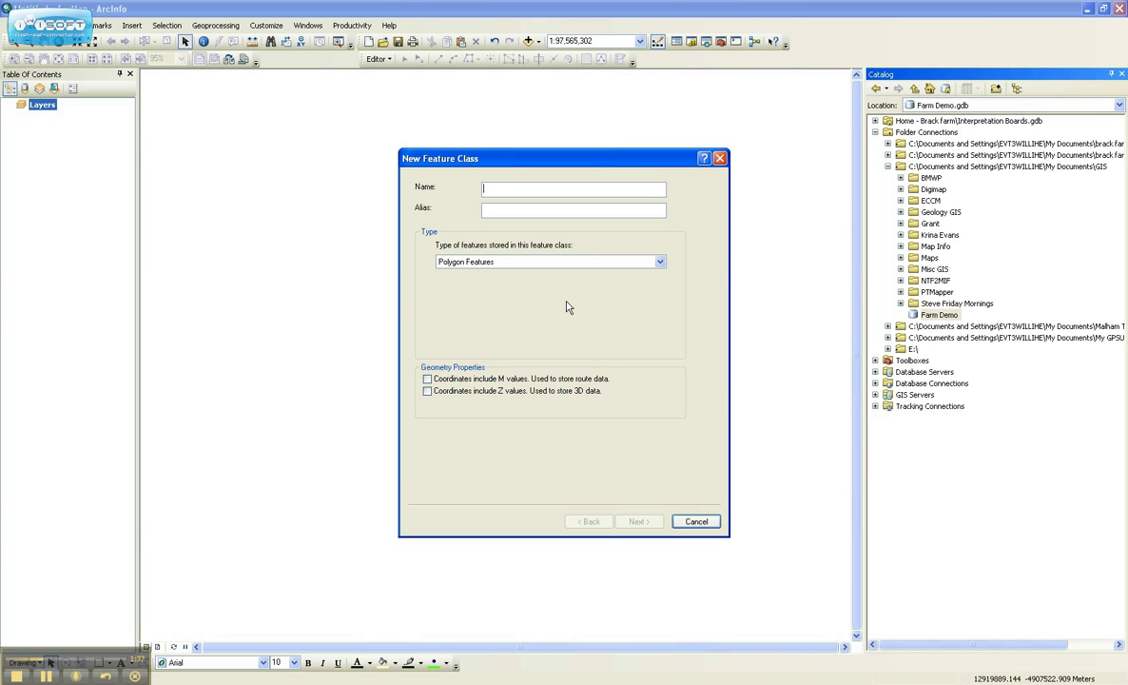
type("Demo_Fields")
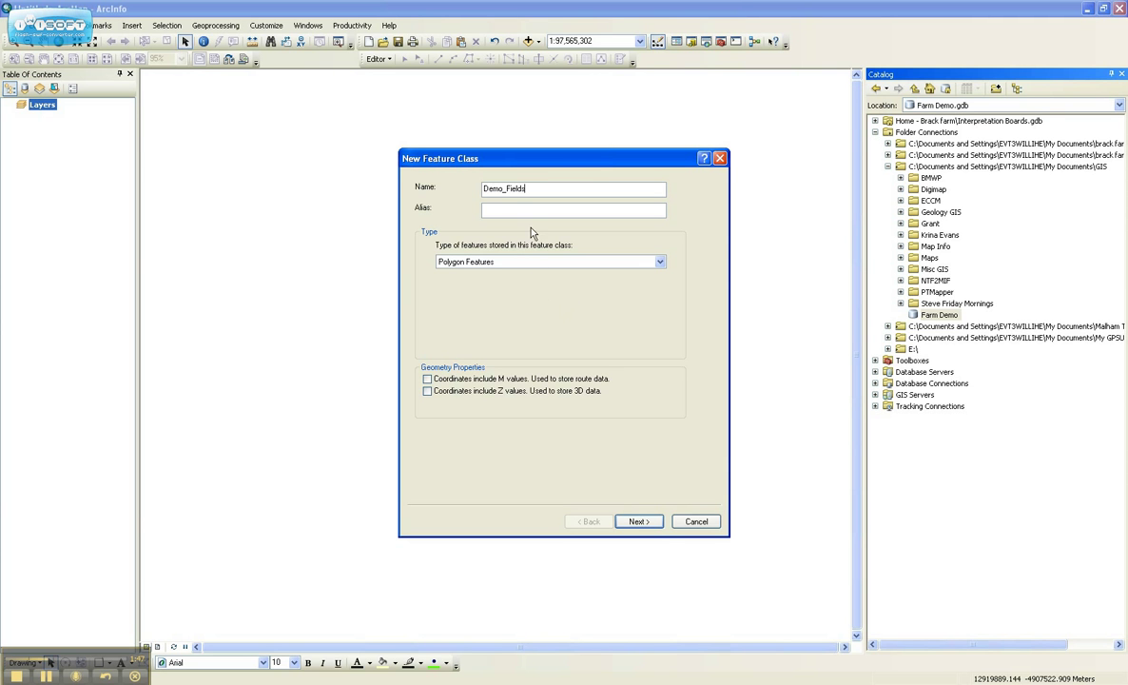
left_click(504, 210)
type("Demo Field")
left_click(509, 264)
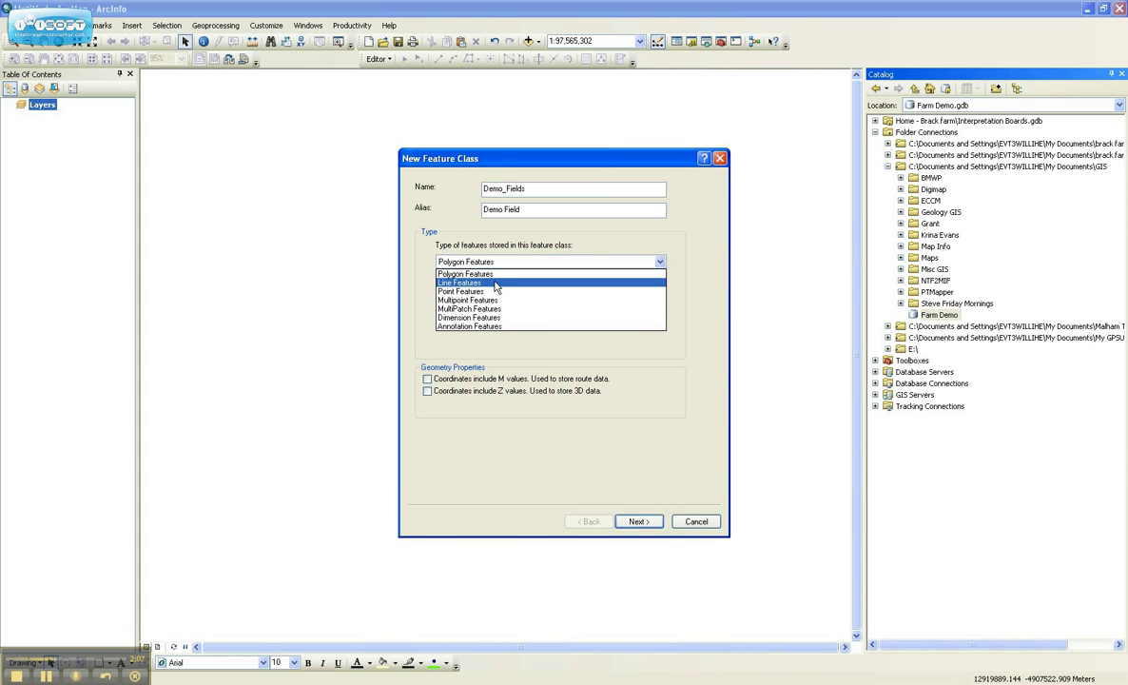
left_click(493, 275)
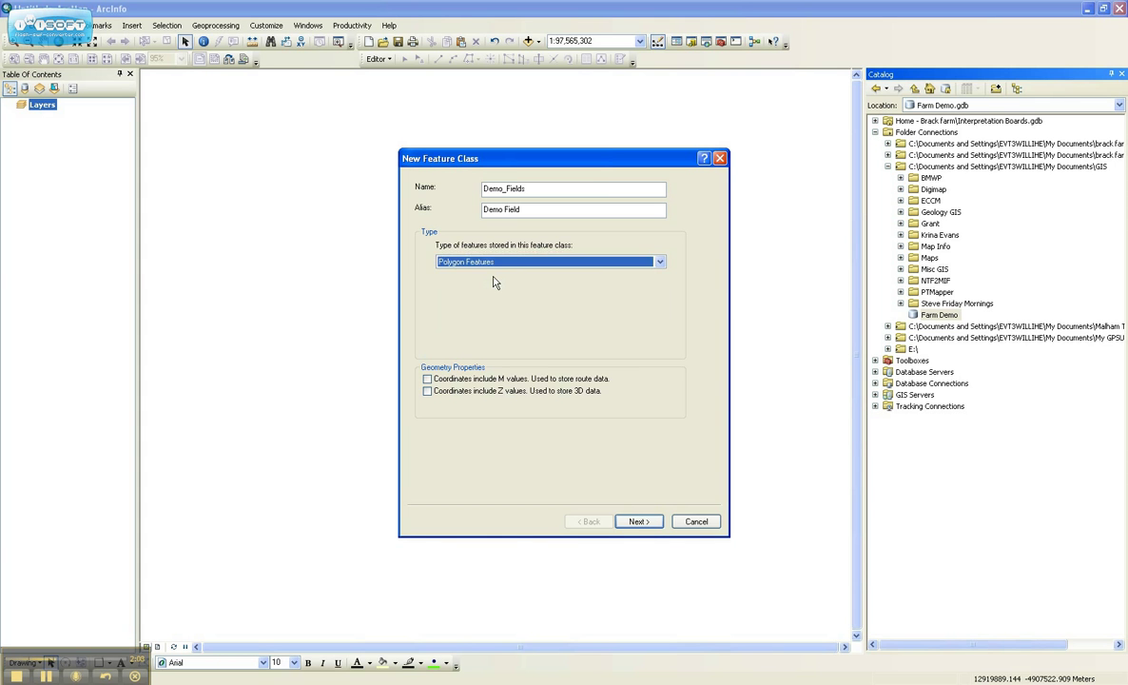
left_click(637, 522)
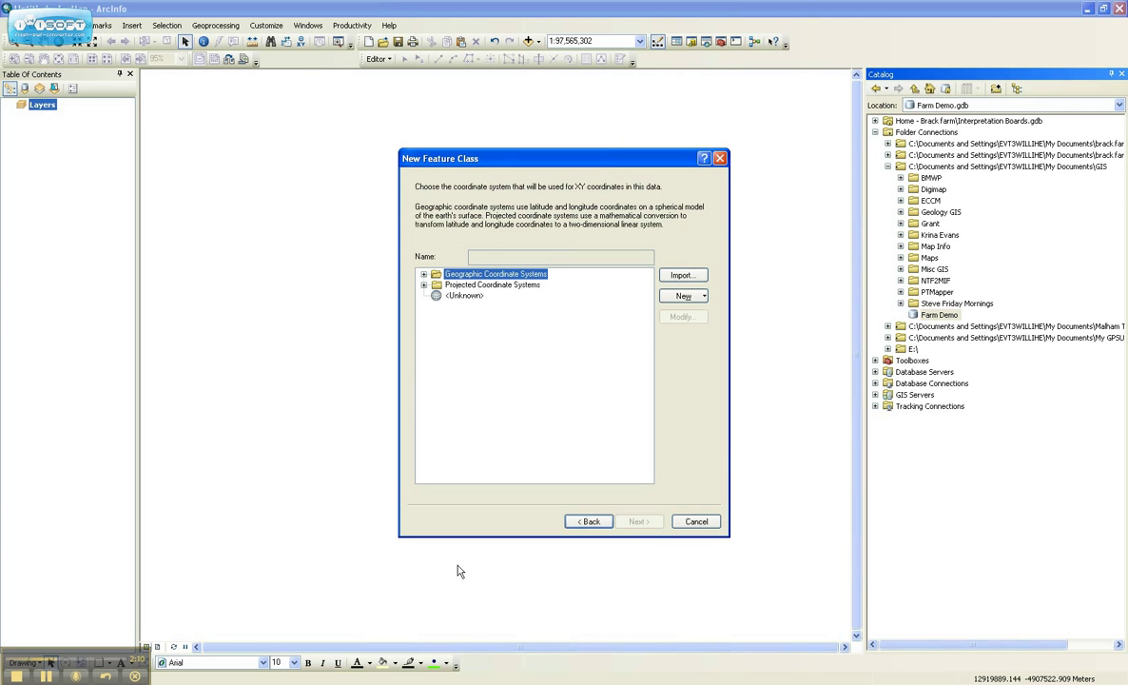
Step: Assign the European British National Grid projected coordinate system to the feature class, accepting the default XY tolerance and storage configuration
left_click(424, 286)
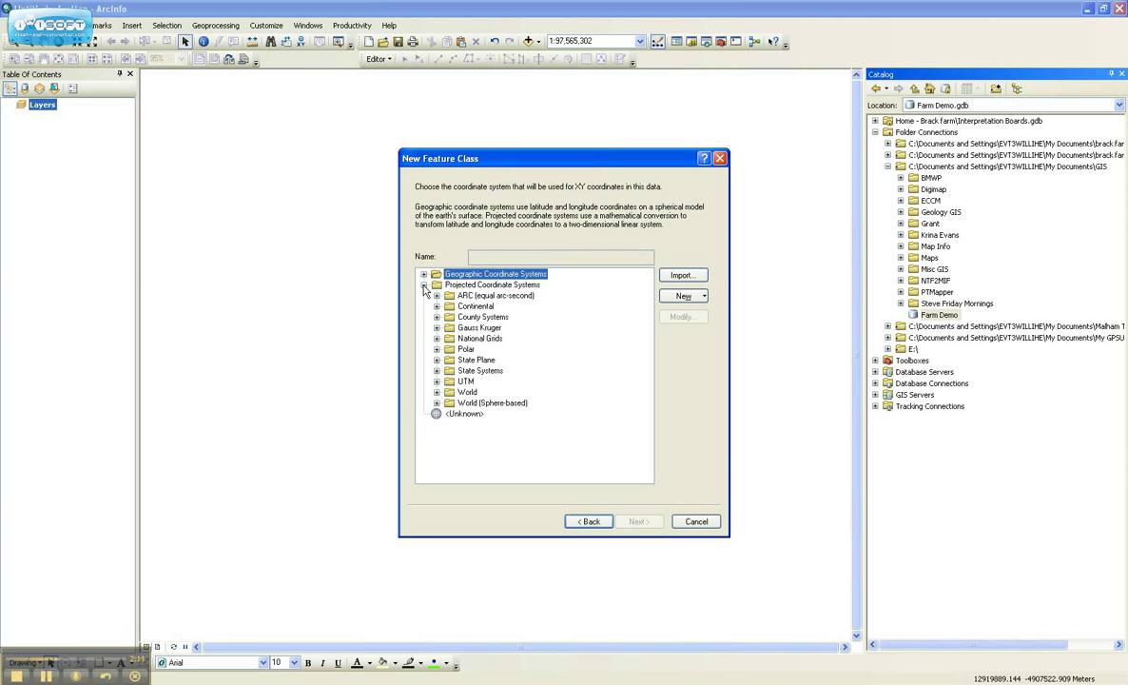
left_click(436, 340)
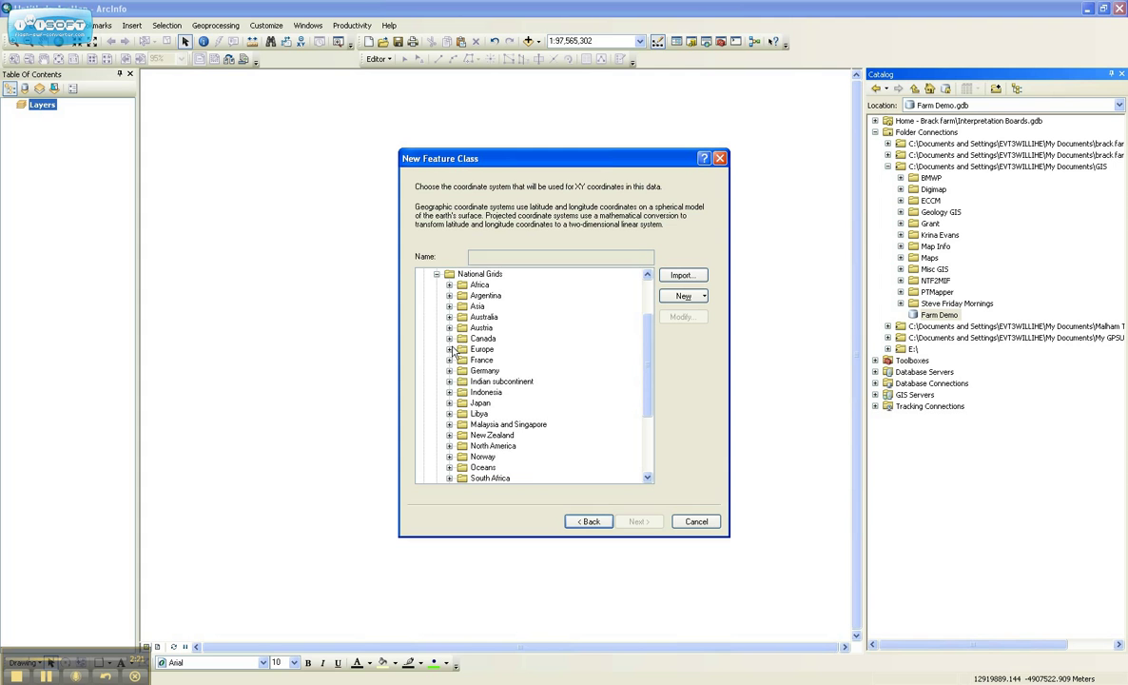
left_click(449, 349)
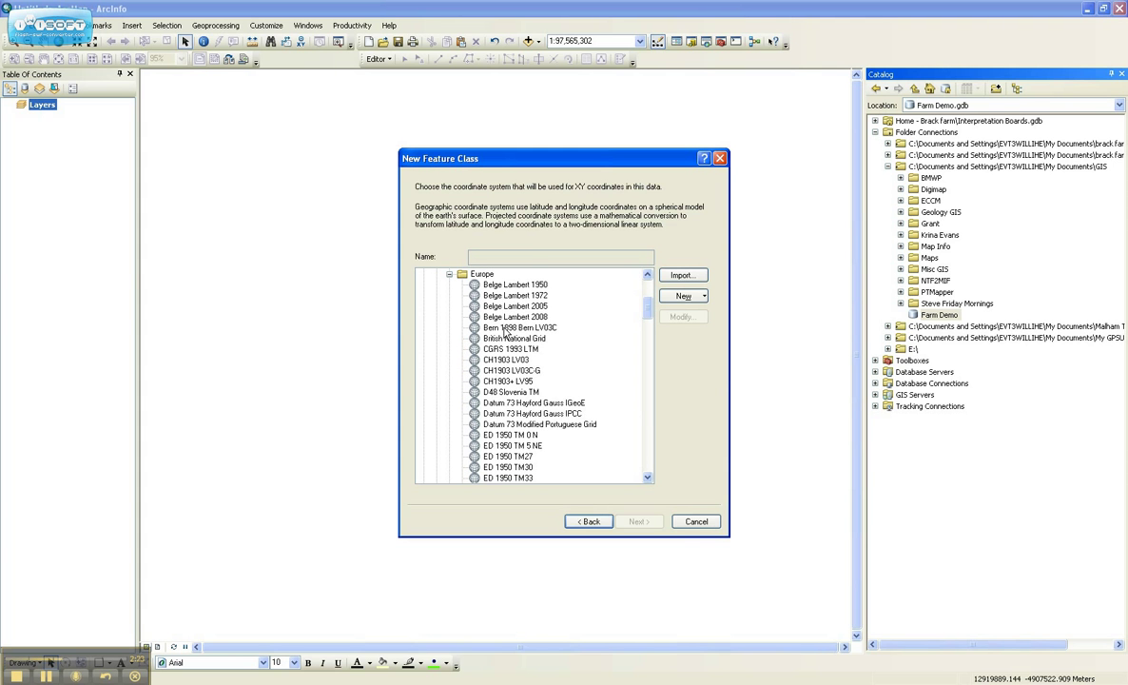
left_click(495, 337)
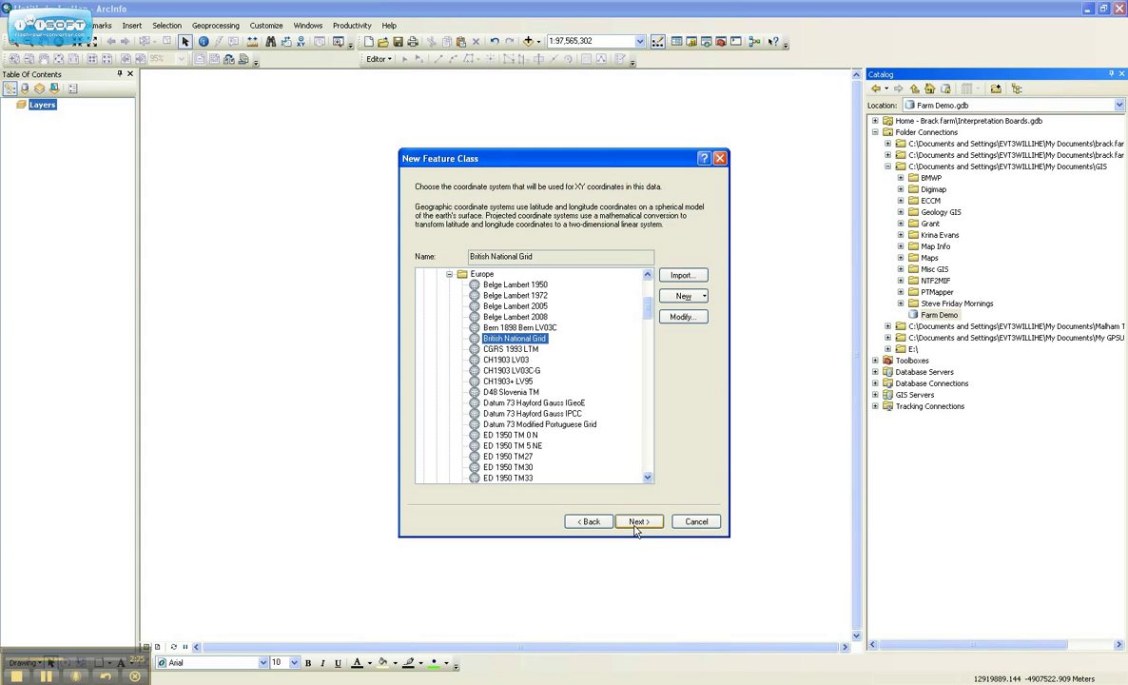
left_click(638, 522)
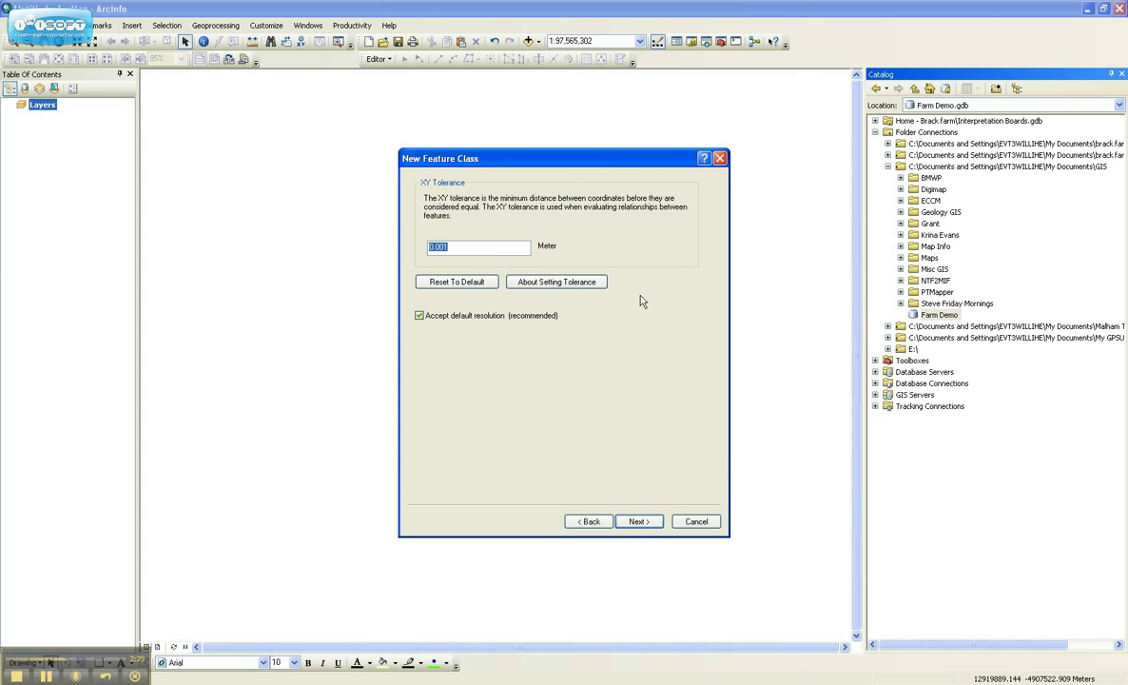
left_click(637, 522)
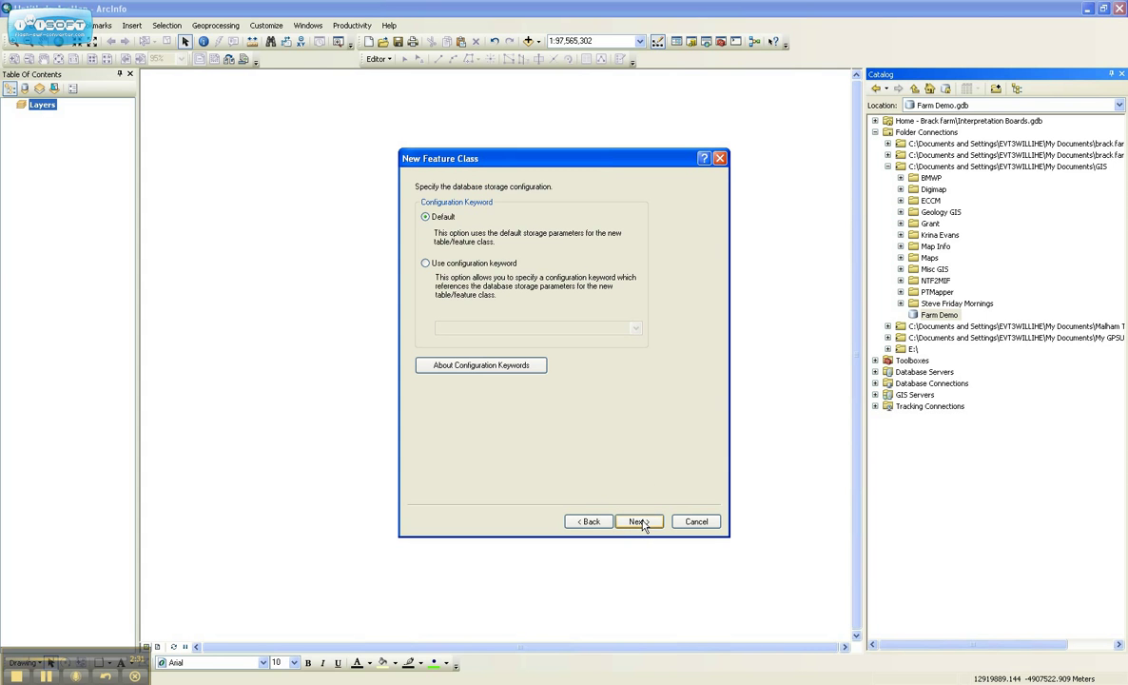
left_click(639, 522)
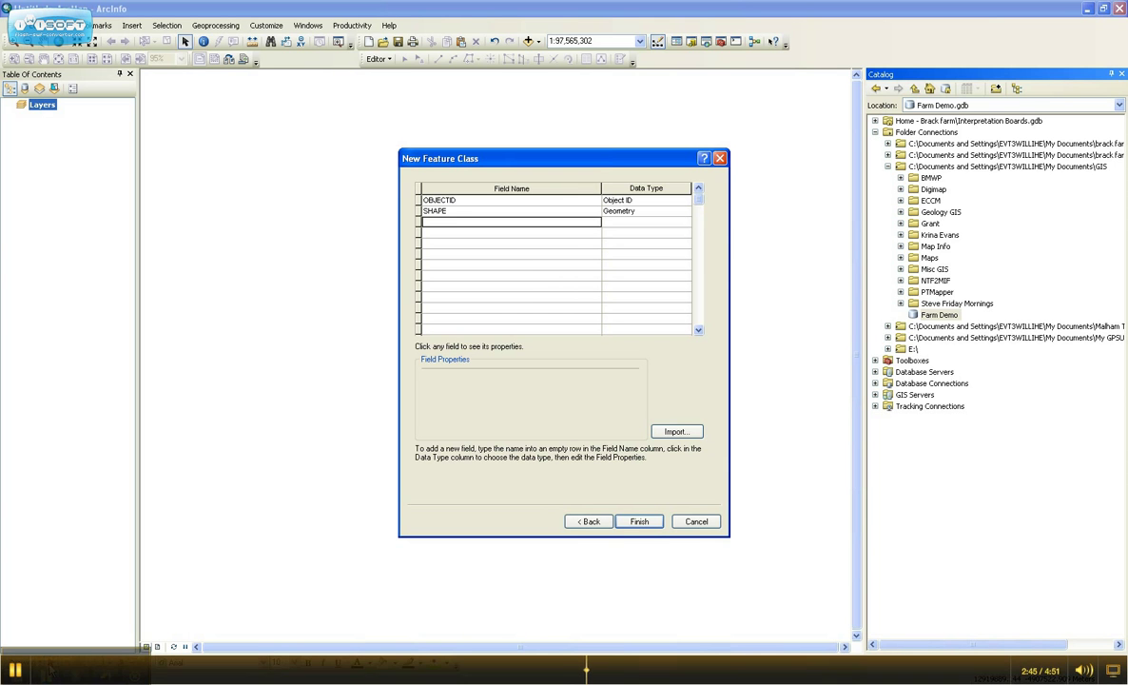
Step: Add an attribute field called Name with the Text data type to the feature class
type("Name")
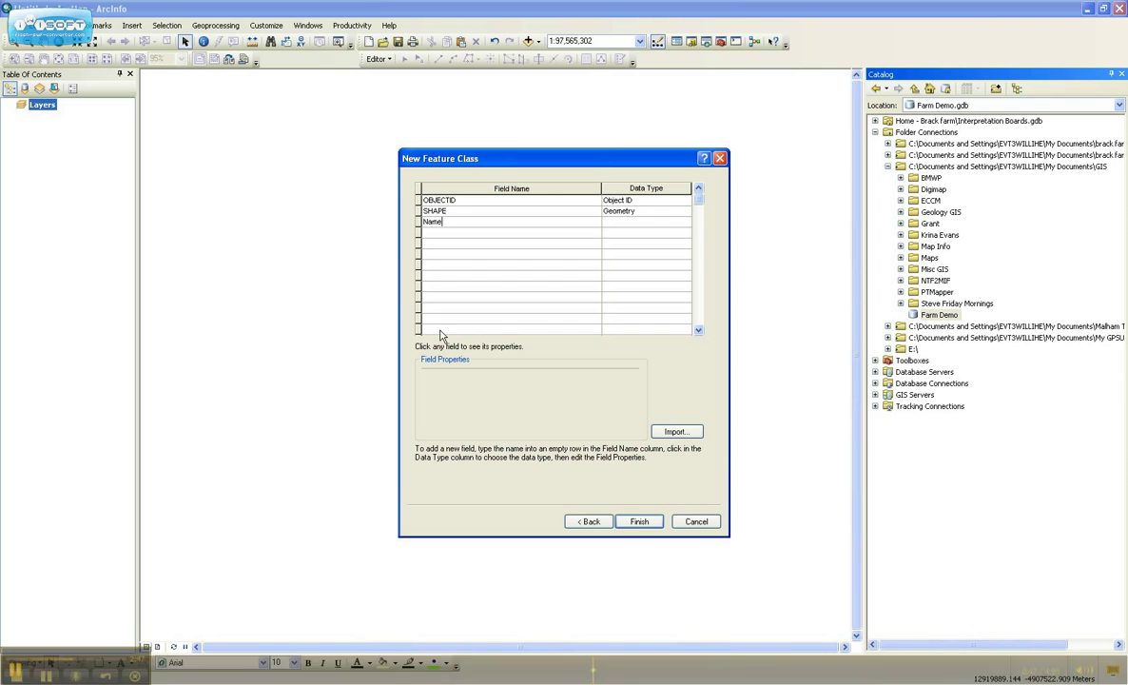
left_click(654, 223)
left_click(656, 223)
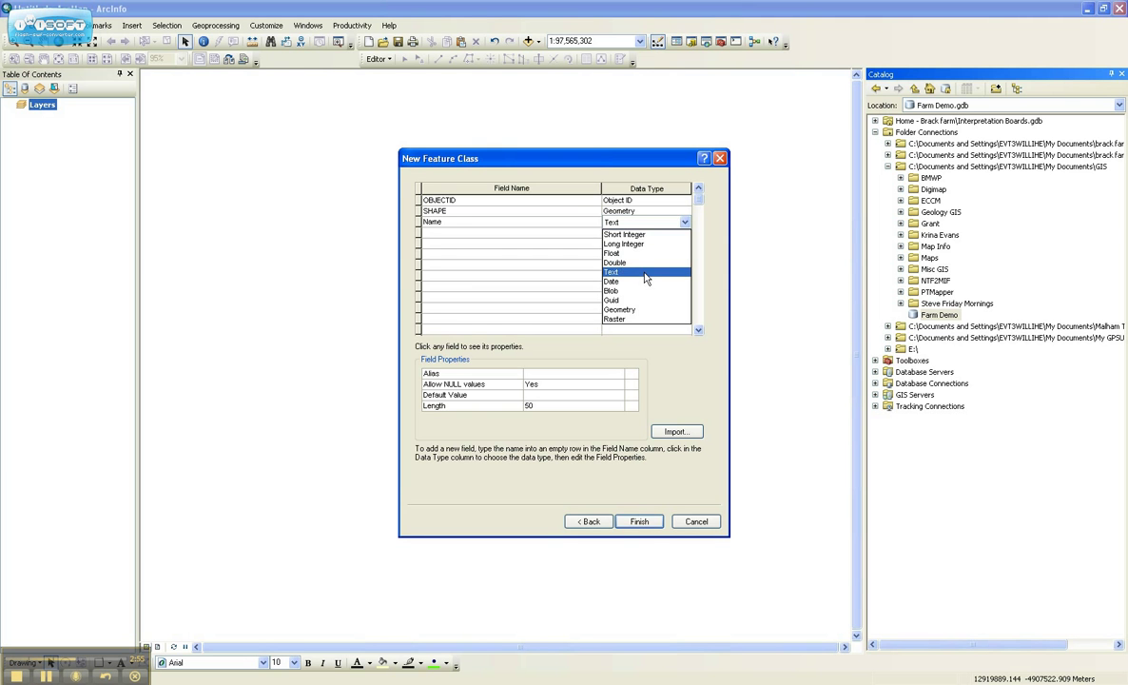
left_click(644, 276)
Step: Add an attribute field called Crop with the Text data type and finish creating the feature class
left_click(461, 233)
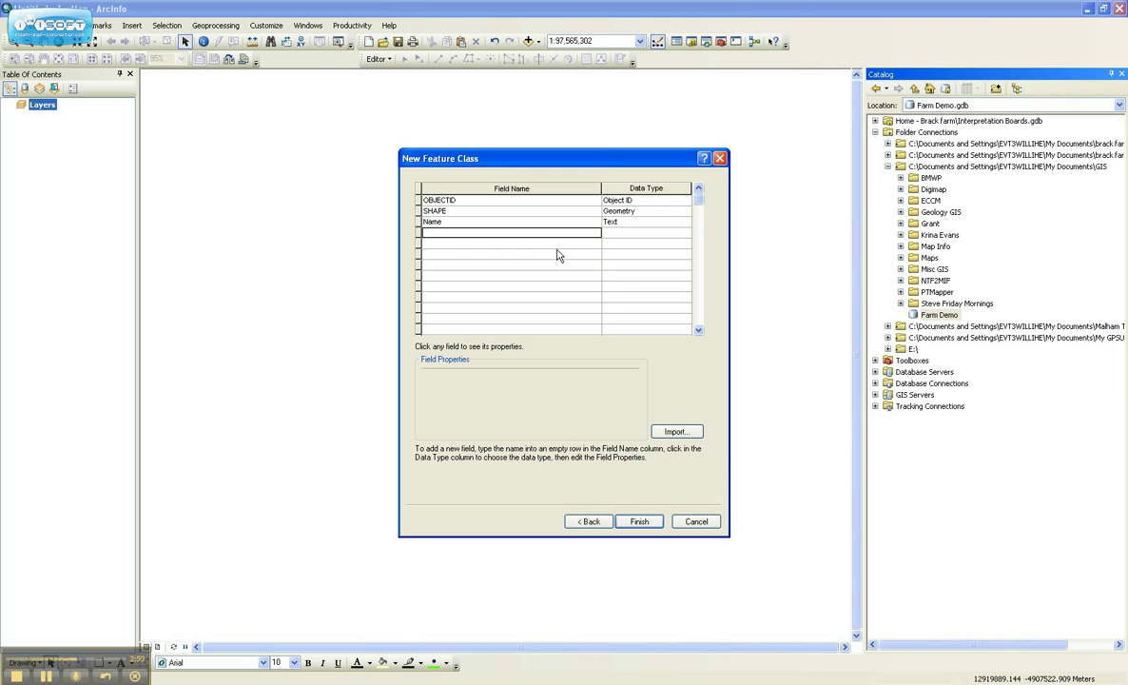
type("Crop")
left_click(623, 233)
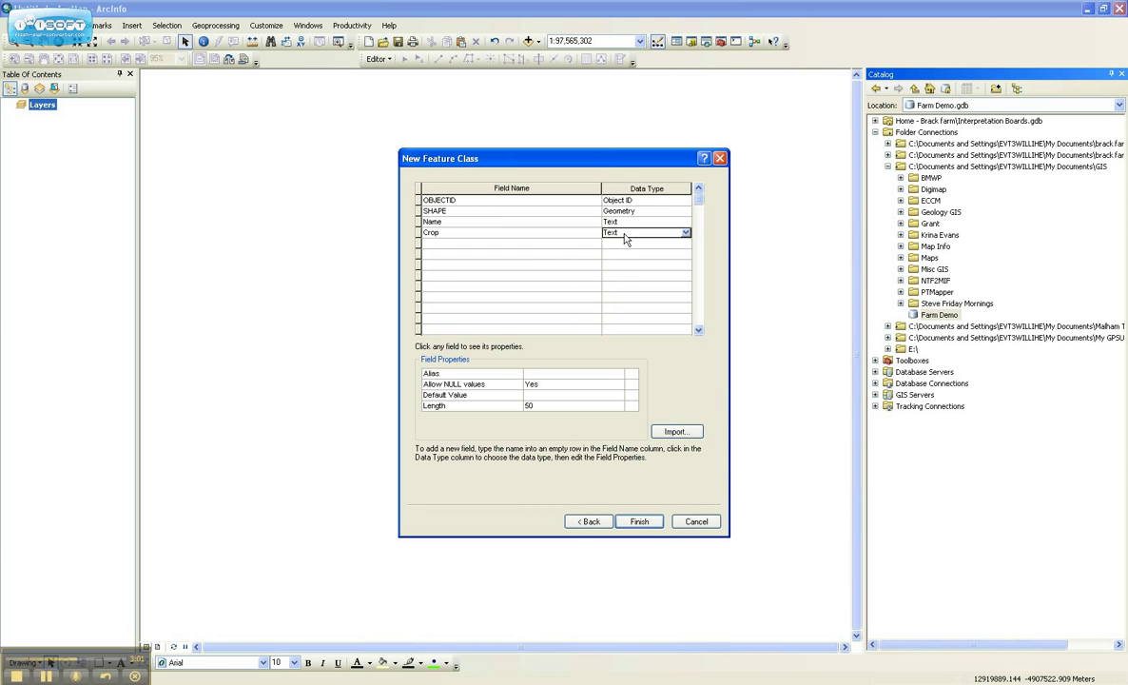
left_click(623, 233)
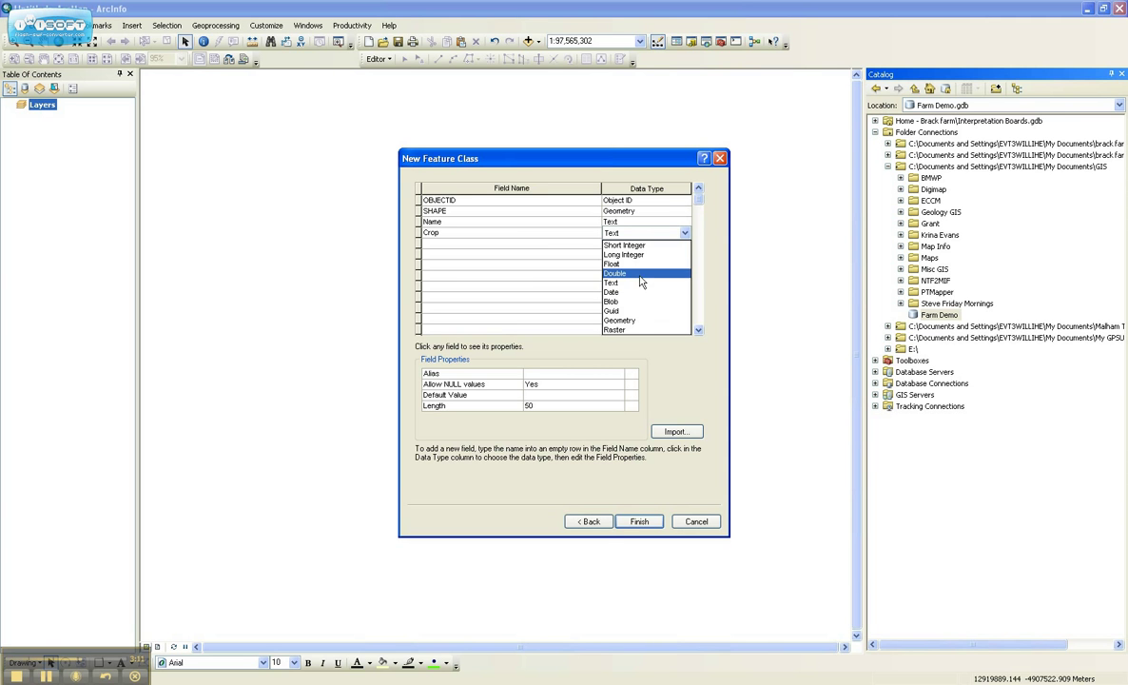
left_click(639, 283)
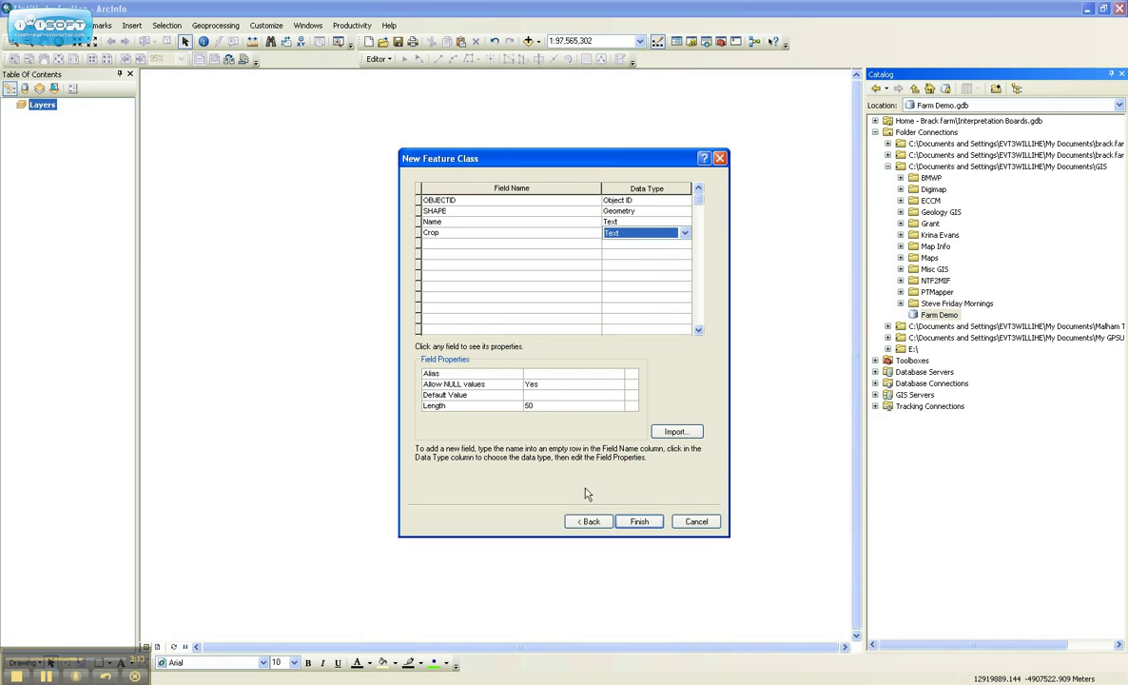
left_click(640, 522)
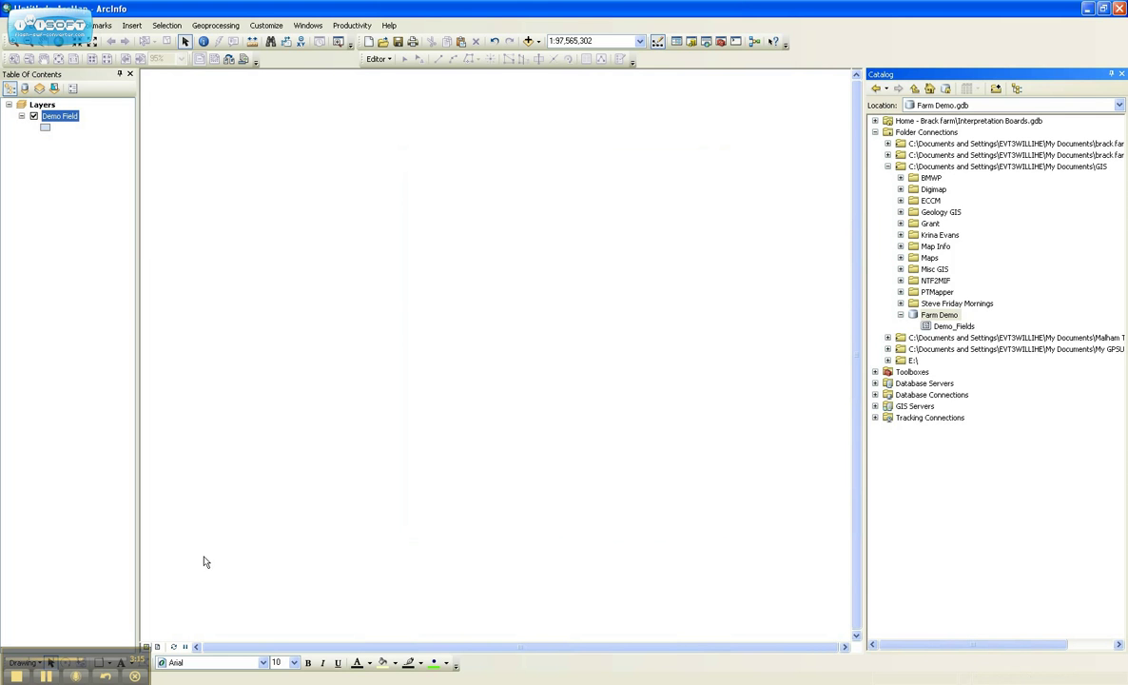
Step: Start an edit session for the Demo Field layer
left_click(942, 327)
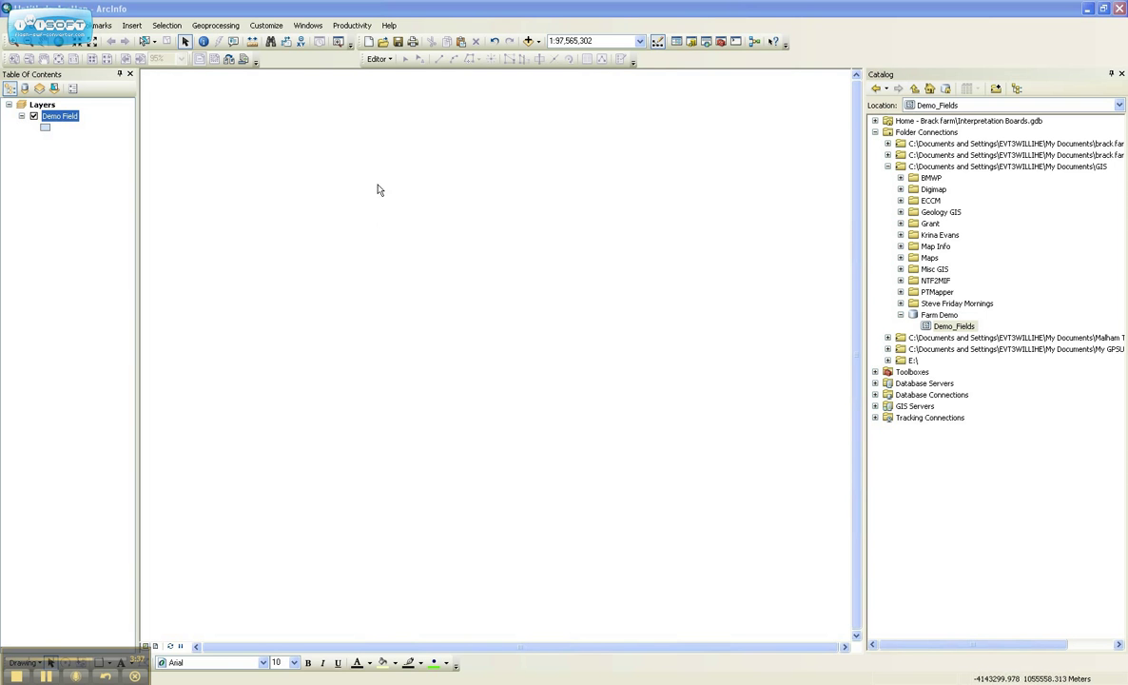
left_click(378, 59)
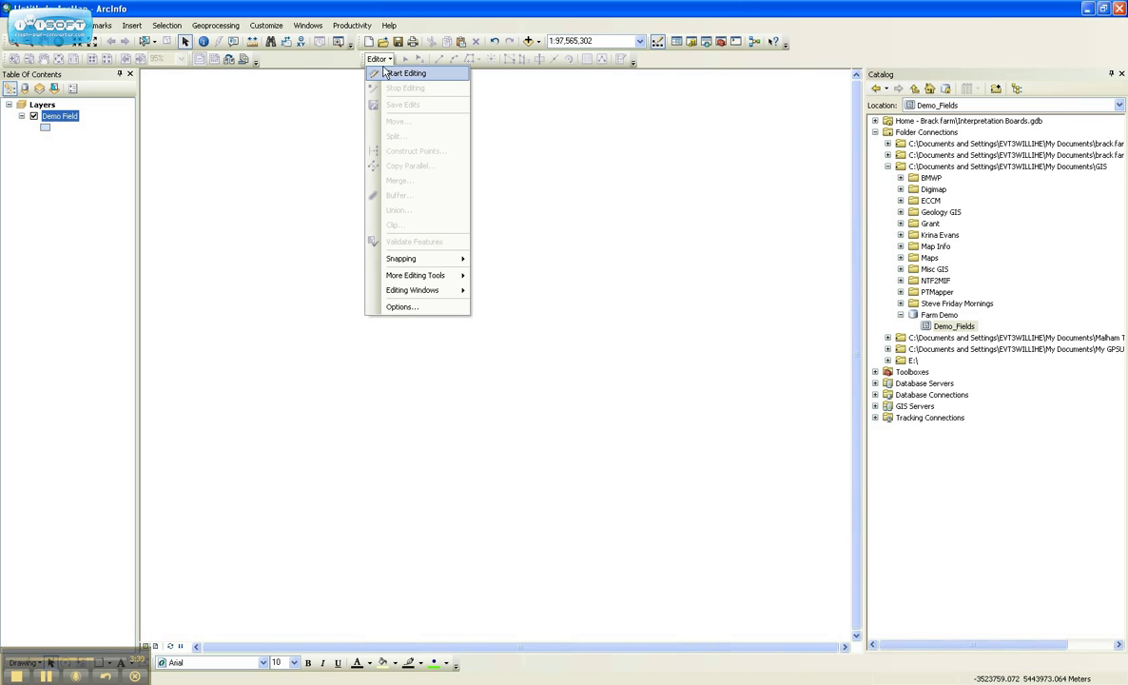
left_click(386, 73)
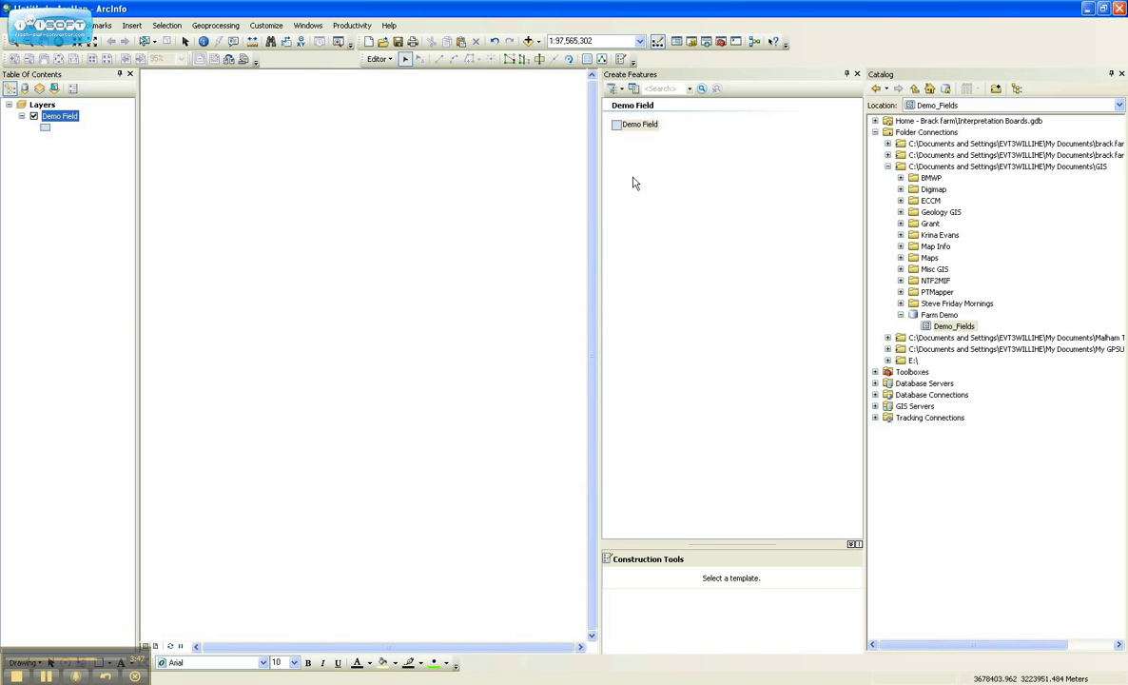
Step: Choose the Demo Field template with the Polygon construction tool for creating new features
left_click(651, 127)
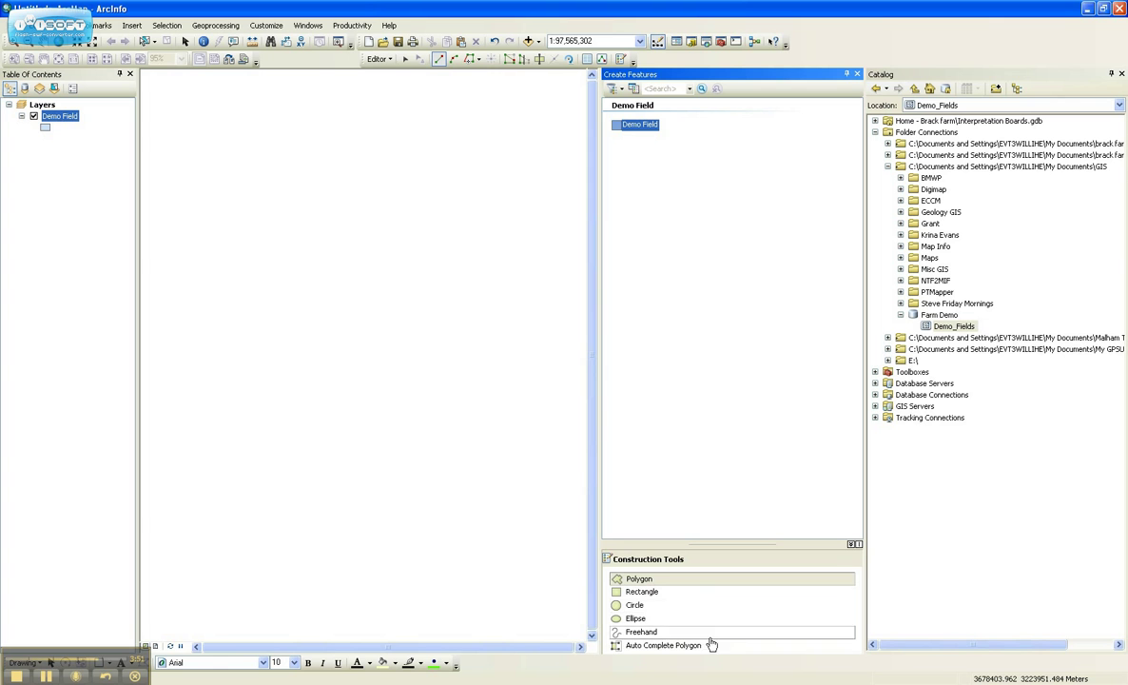
left_click(688, 582)
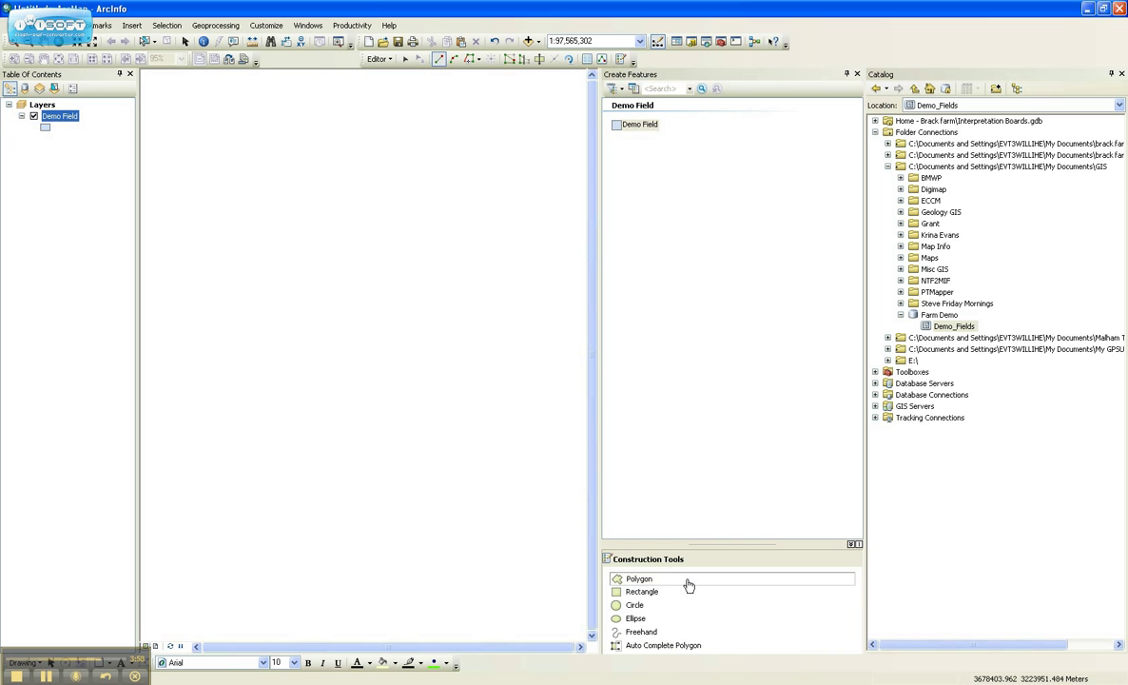
left_click(265, 234)
left_click(367, 164)
left_click(506, 262)
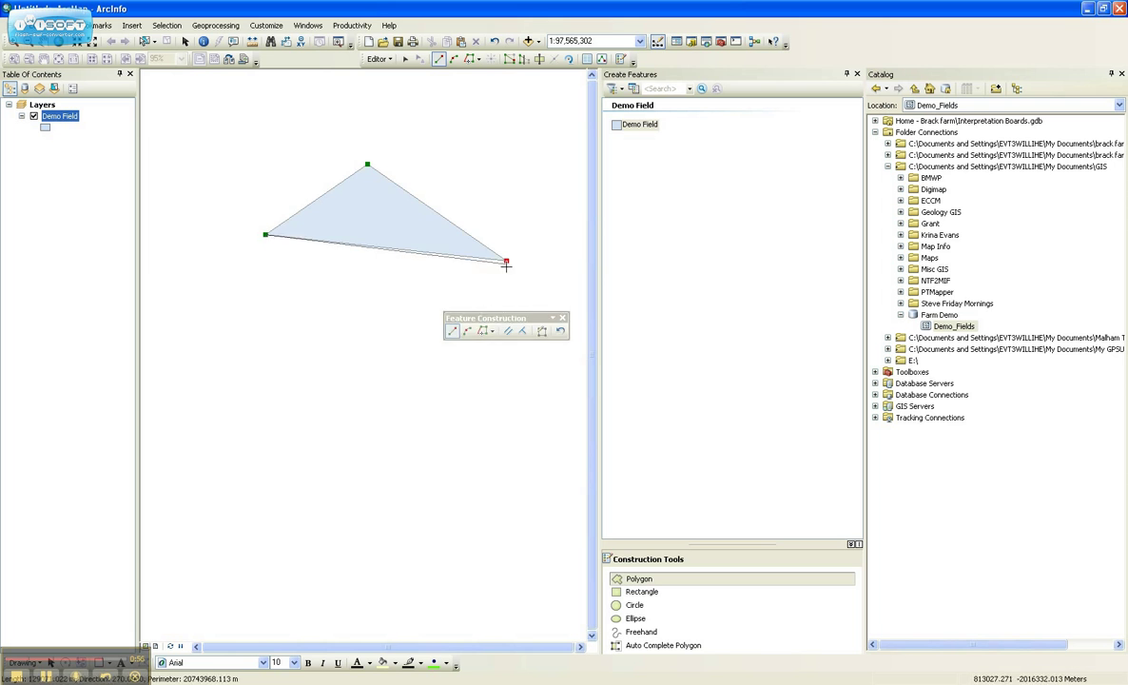
left_click(353, 437)
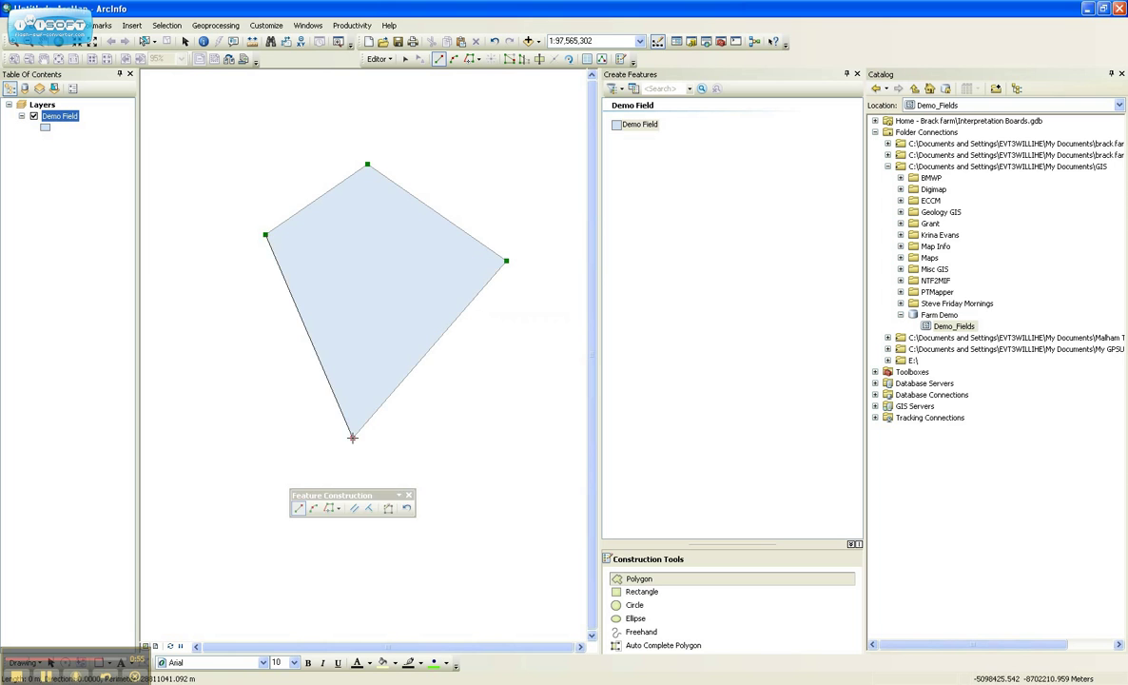
double_click(255, 353)
left_click(563, 365)
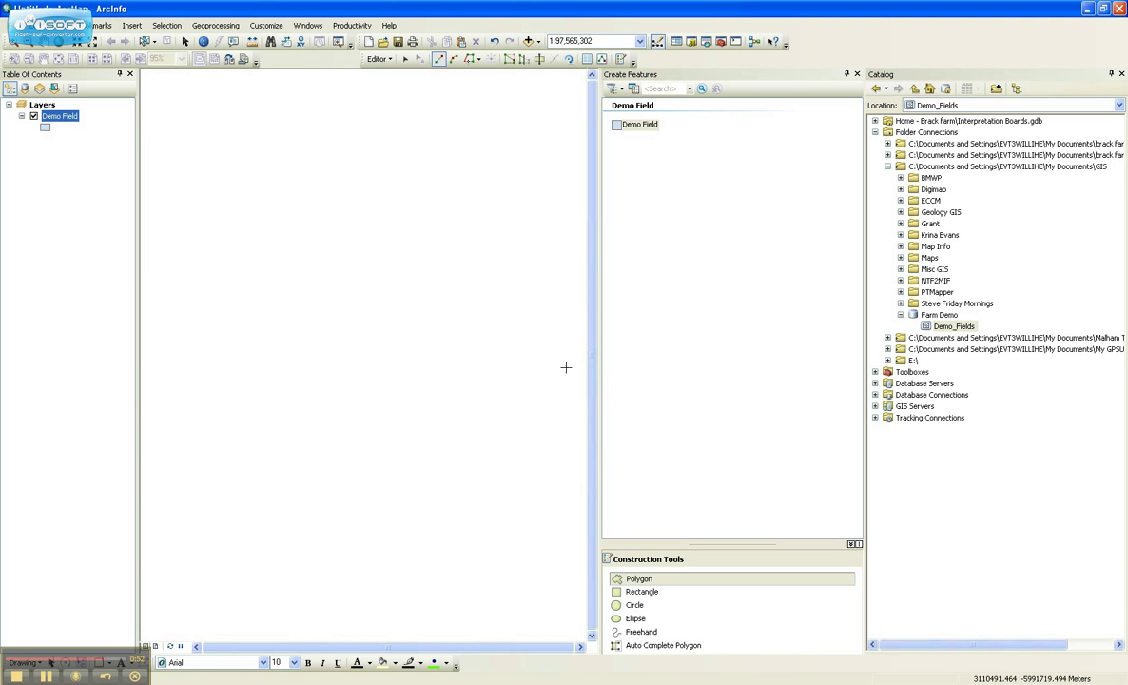
Step: Digitize a three-sided field polygon in the Demo Field layer, in the blank map area
left_click(408, 234)
left_click(520, 249)
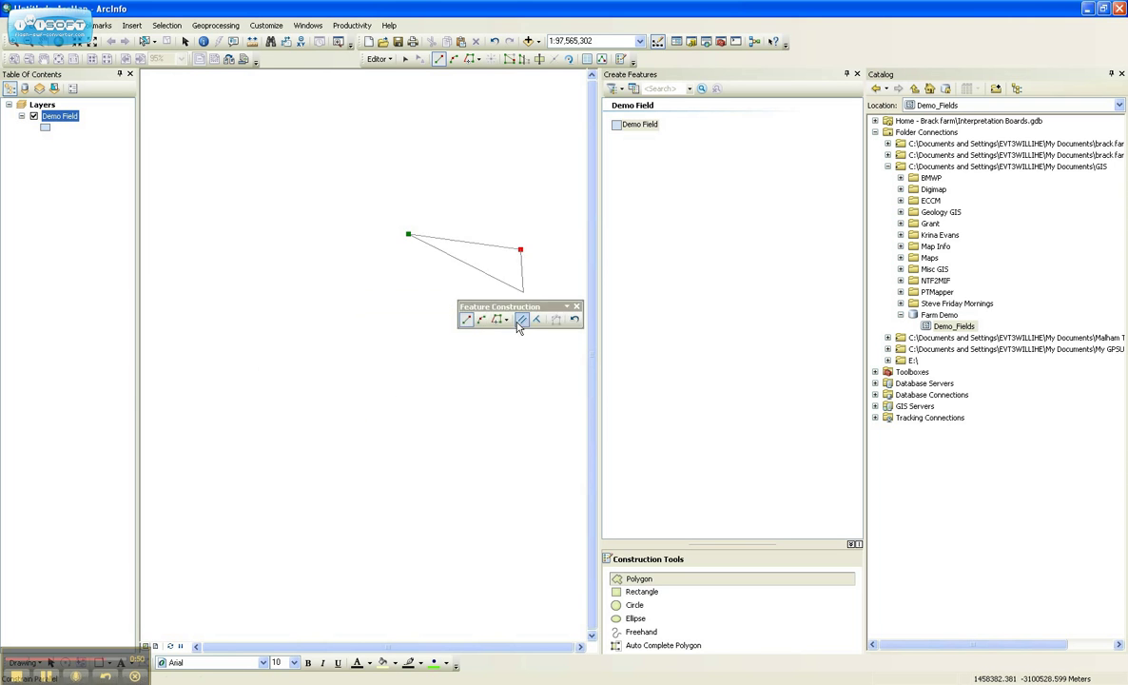
double_click(418, 411)
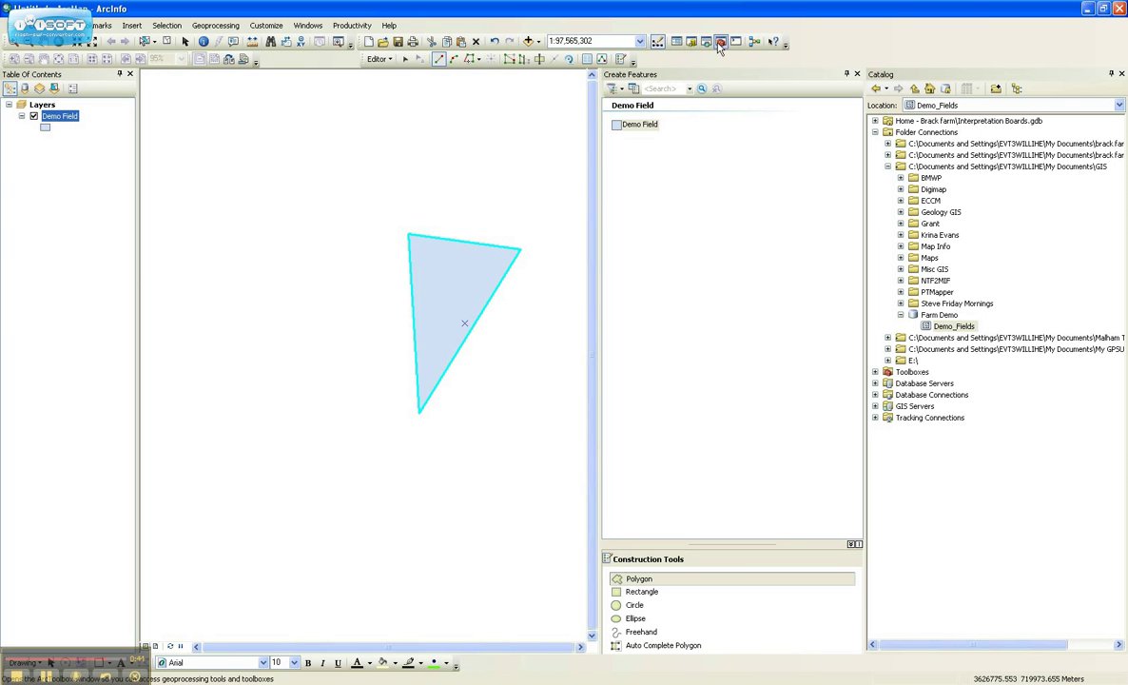
Step: Set the triangular polygon's attributes to Crop Wheat and Name Field Close
left_click(586, 60)
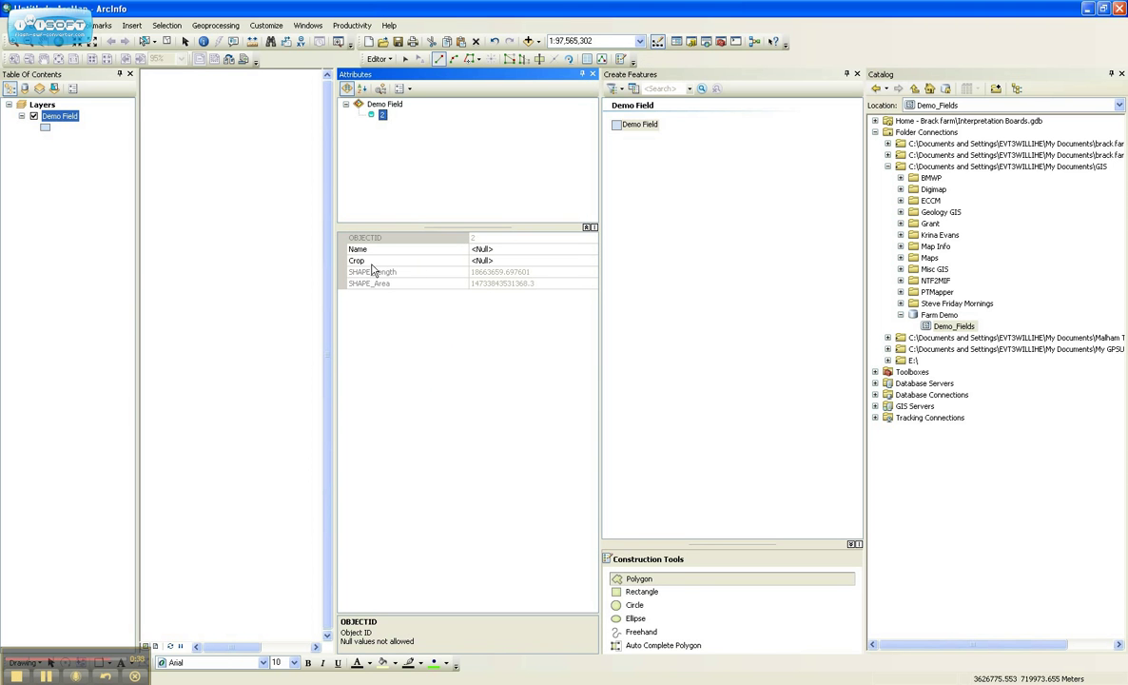
left_click(484, 260)
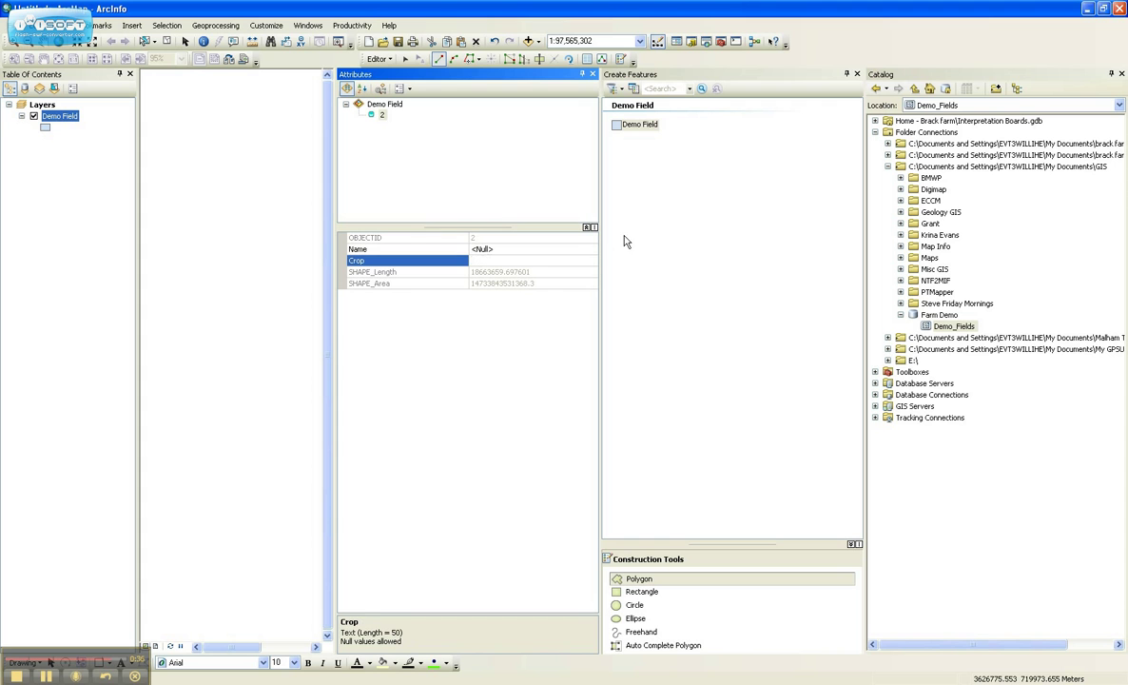
type("Wheat")
left_click(504, 248)
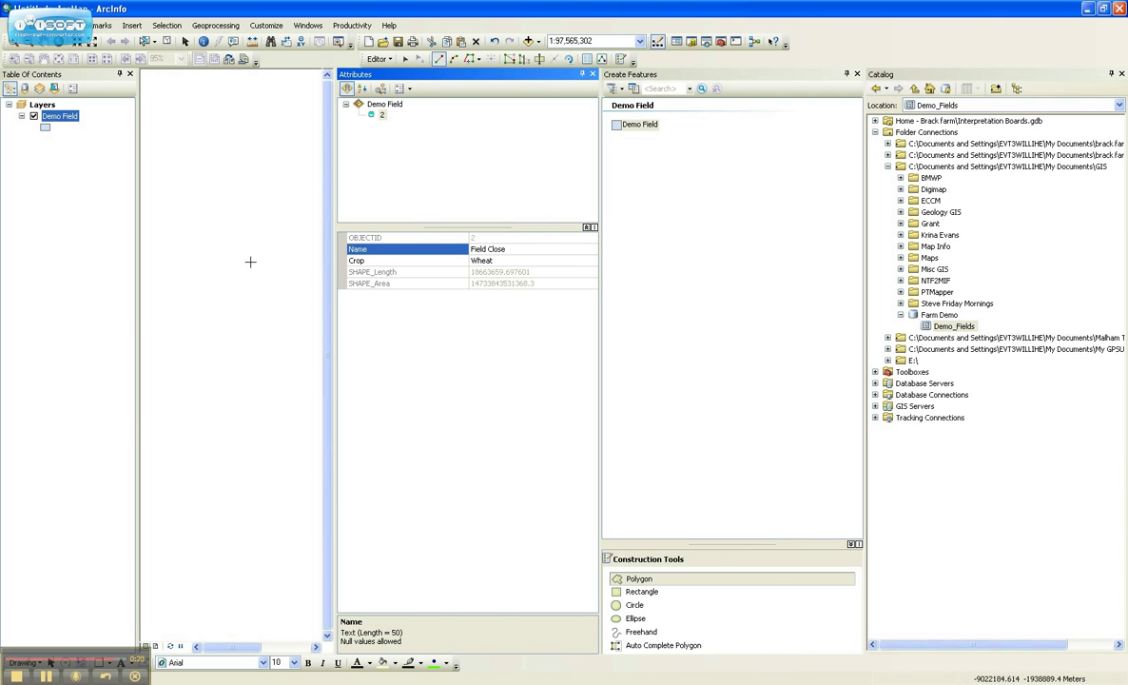
left_click(592, 75)
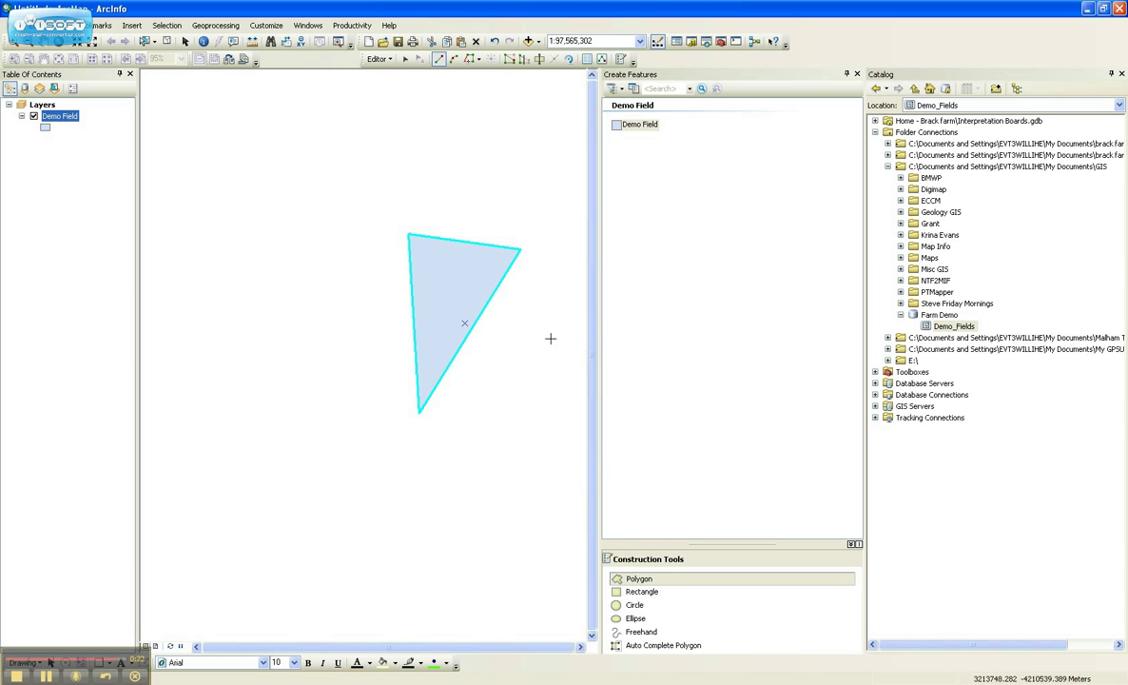
Step: Stop the edit session and save the edits to the Demo Field layer
left_click(383, 60)
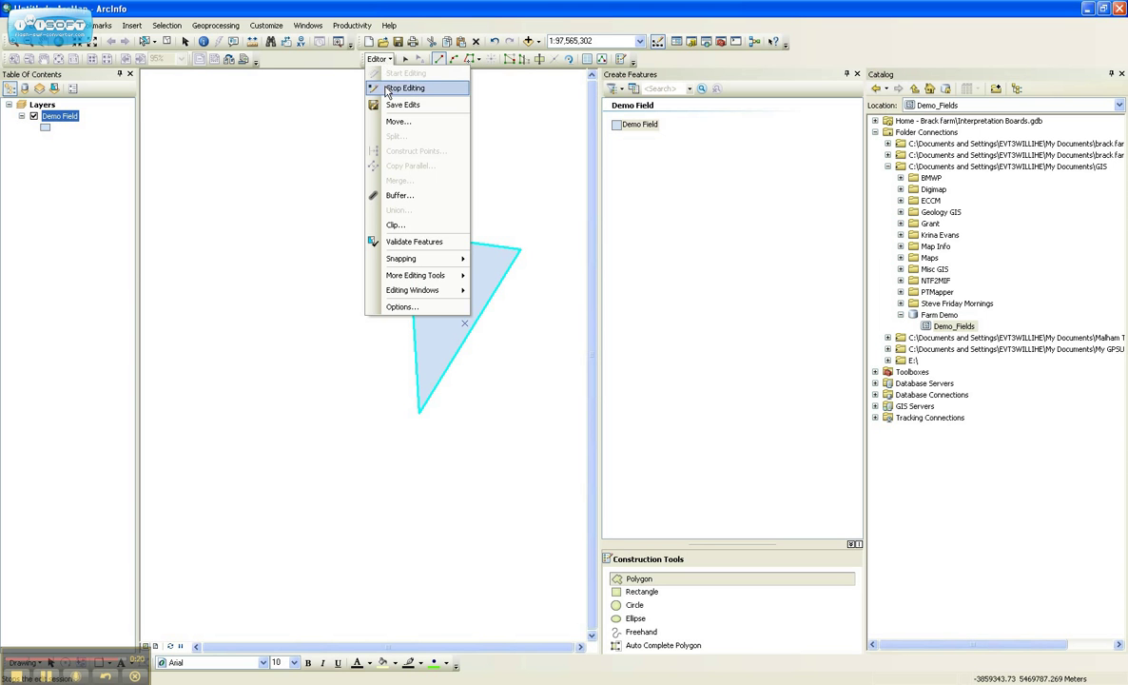
left_click(387, 88)
left_click(510, 381)
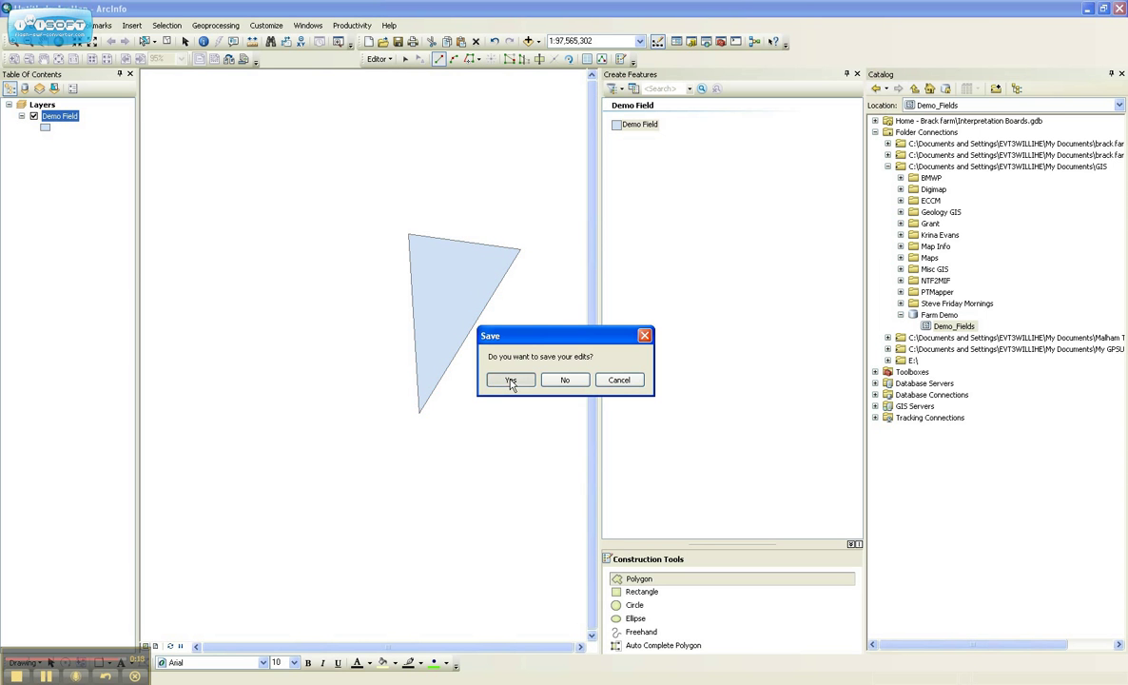